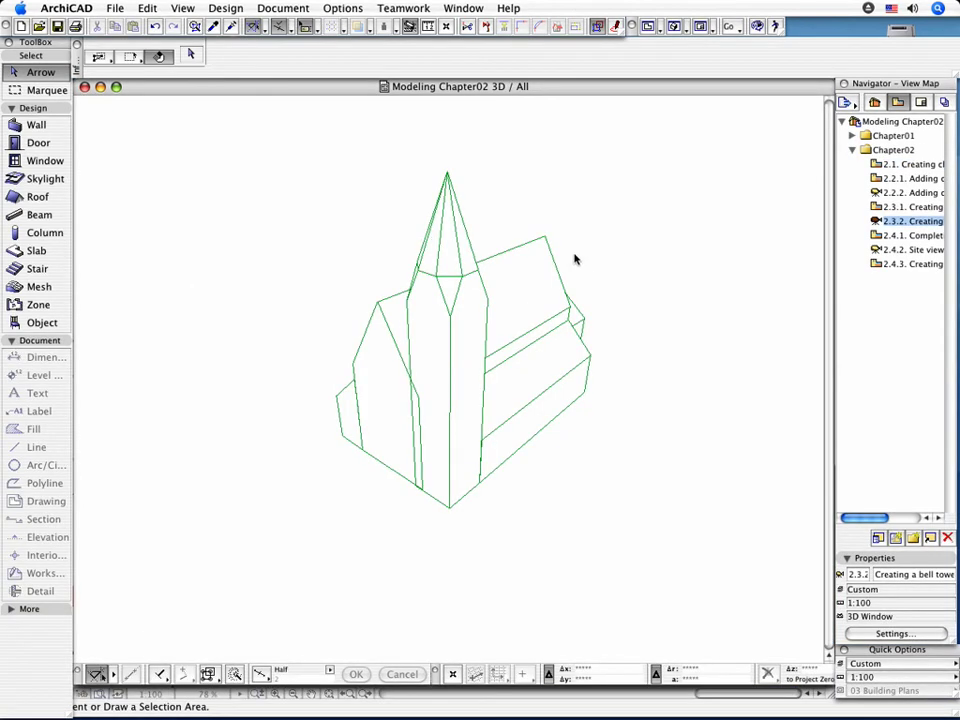
- Lift the Pyramid 11 spire's base elevation from 25,000 to 26,000
mouse_move(435, 244)
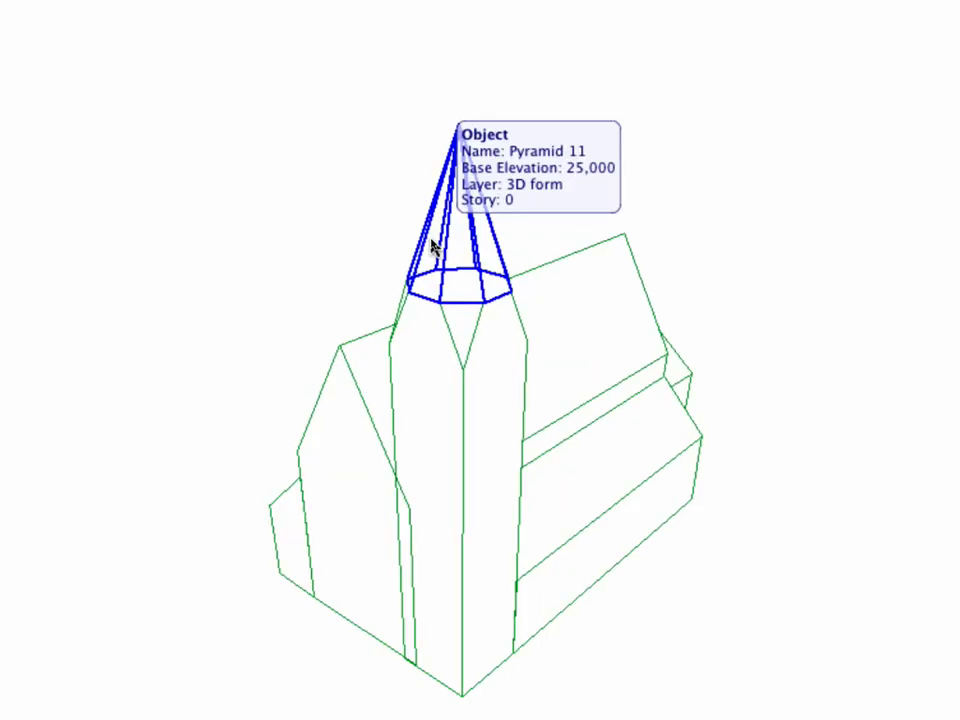
left_click(435, 244)
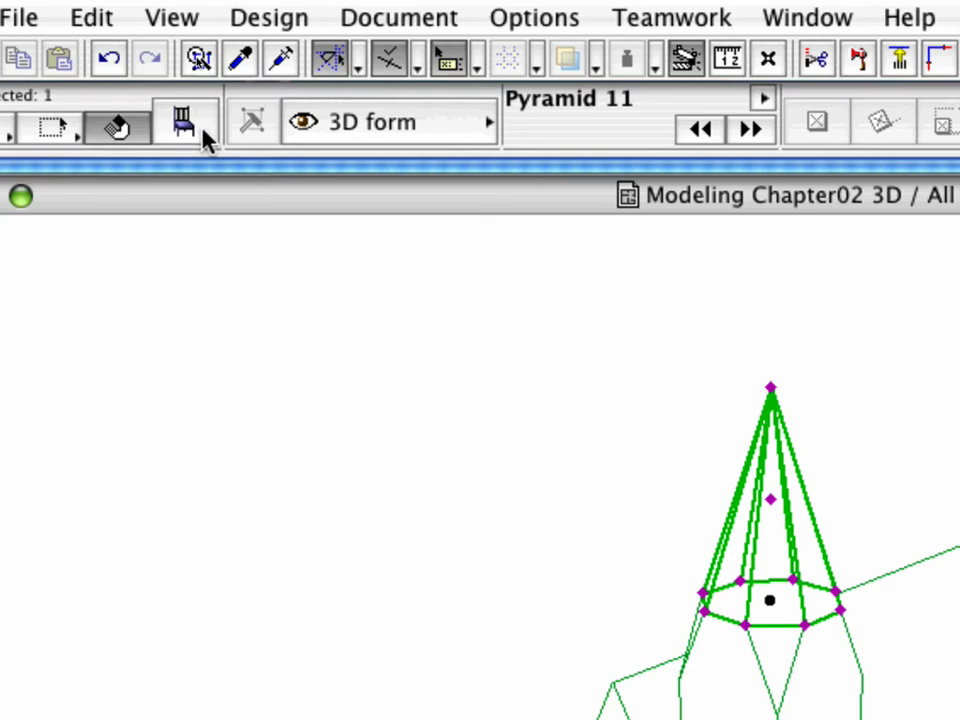
left_click(205, 140)
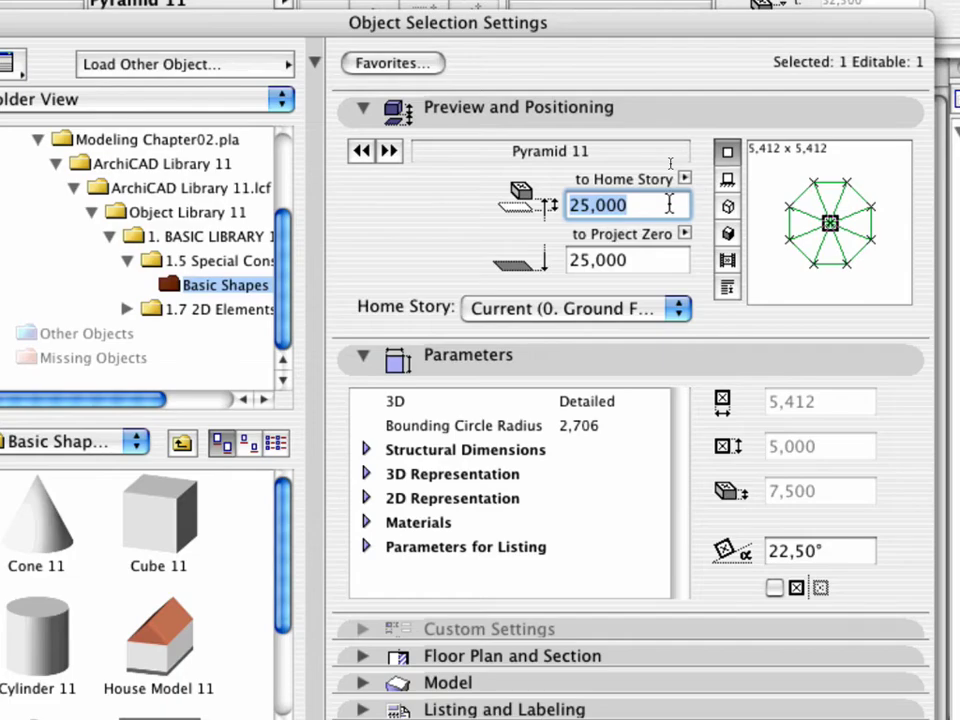
type("26")
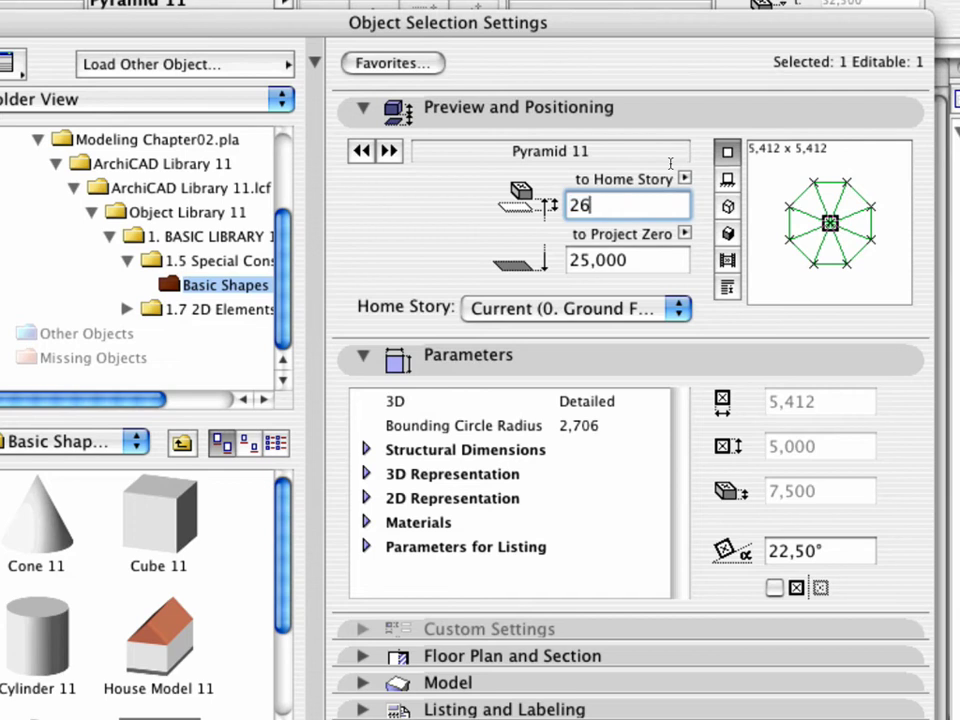
type(",000")
key("Return")
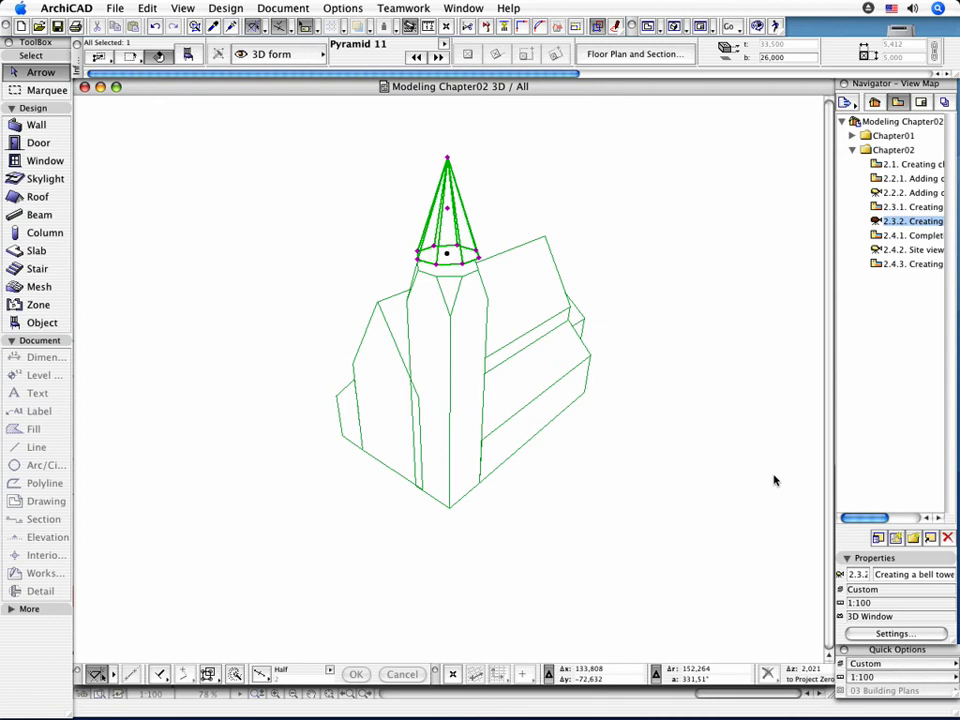
key("Escape")
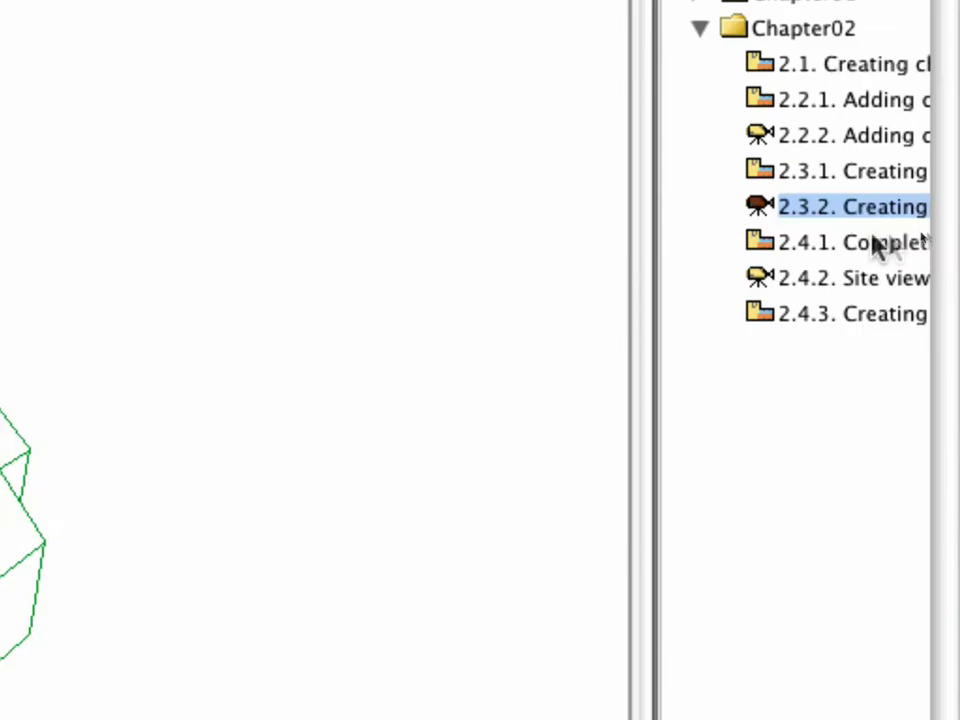
- On the 2.4.1 ground floor plan, set Cylinder 11 defaults to elevation 25,000 and radius 0,200
double_click(929, 236)
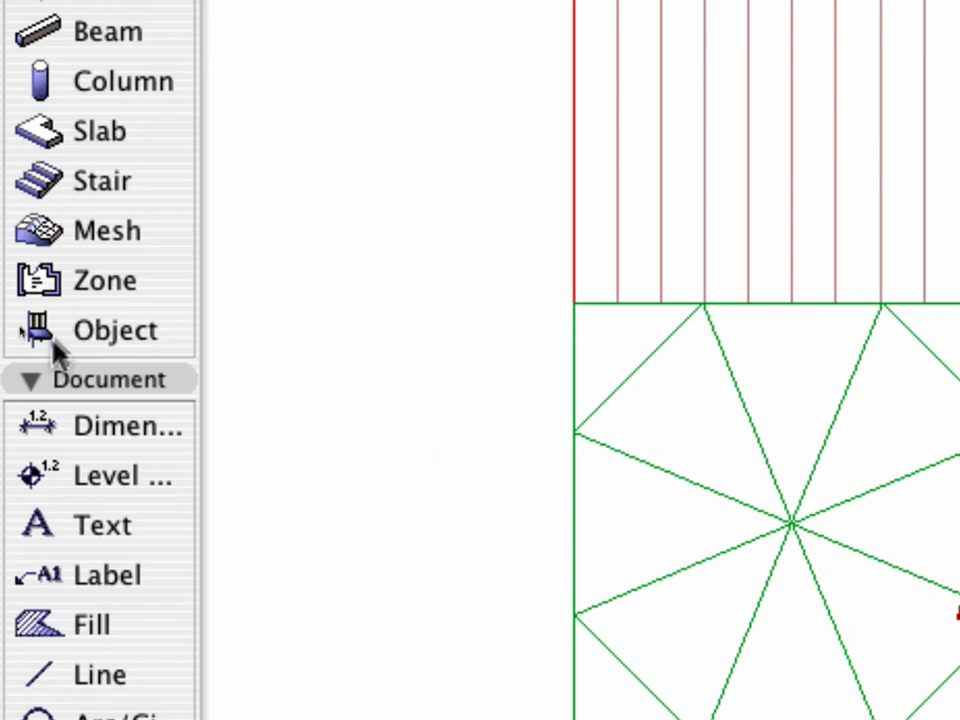
left_click(21, 327)
double_click(53, 334)
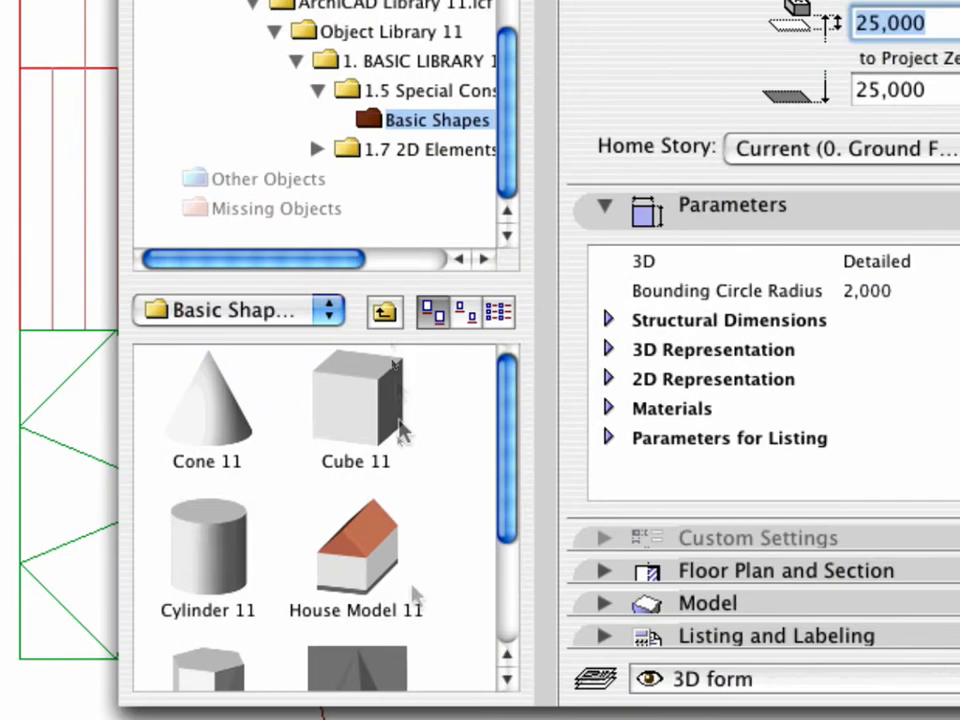
left_click(236, 583)
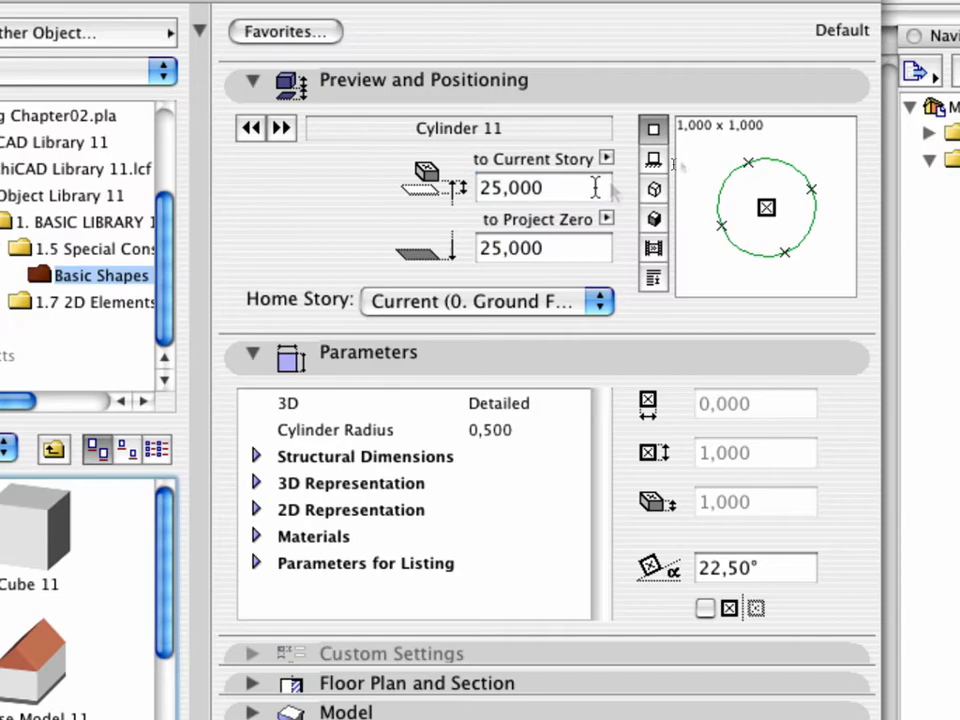
left_click(595, 187)
double_click(595, 187)
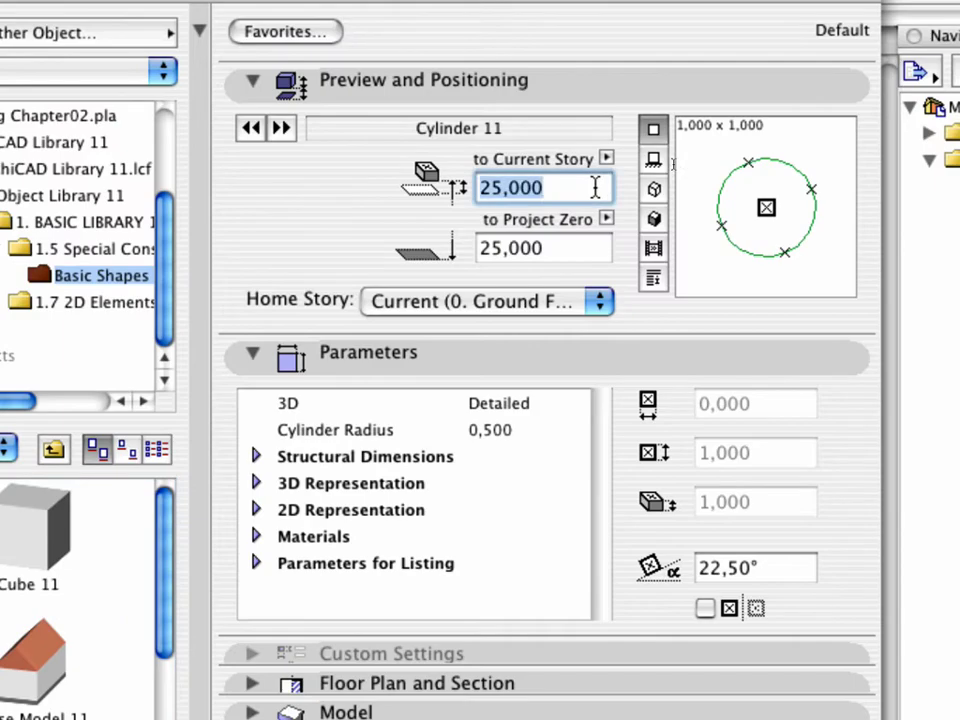
type("25")
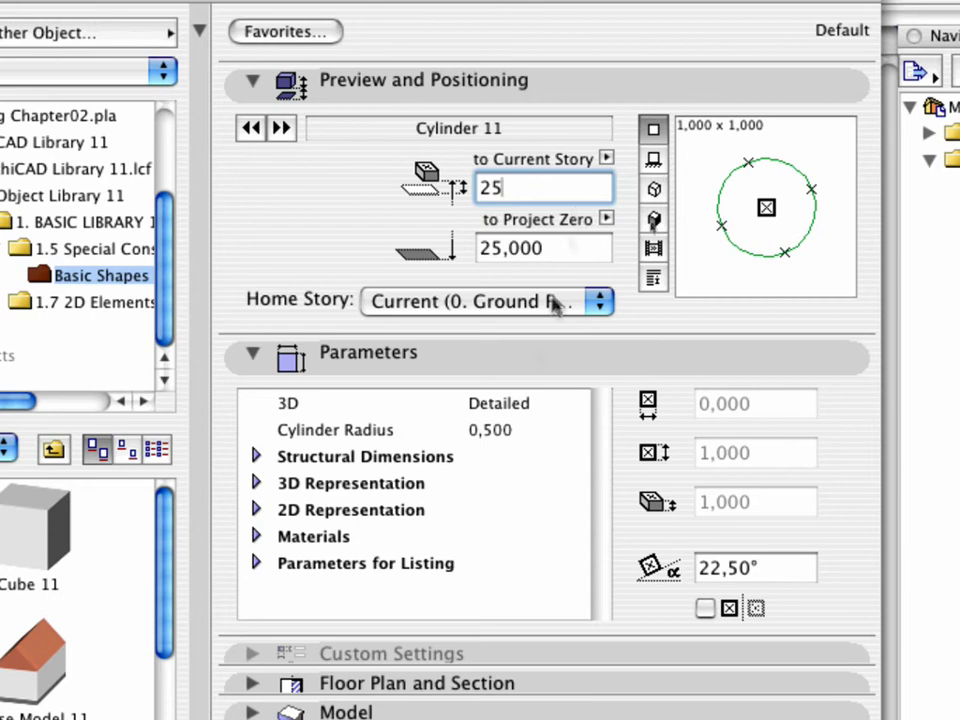
left_click(519, 430)
type("0,2")
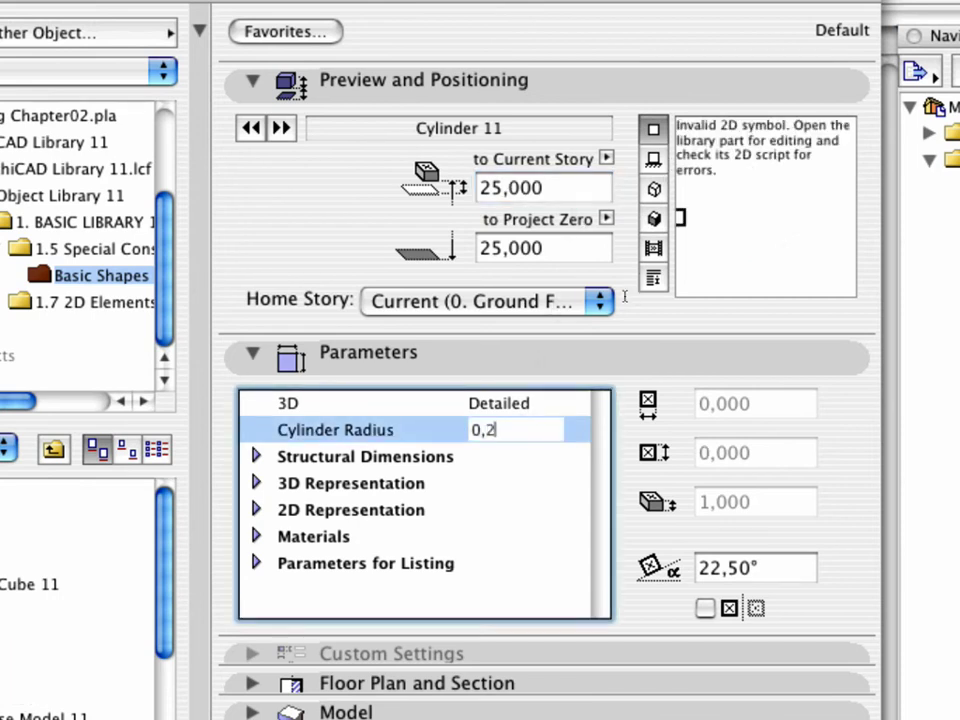
type("00")
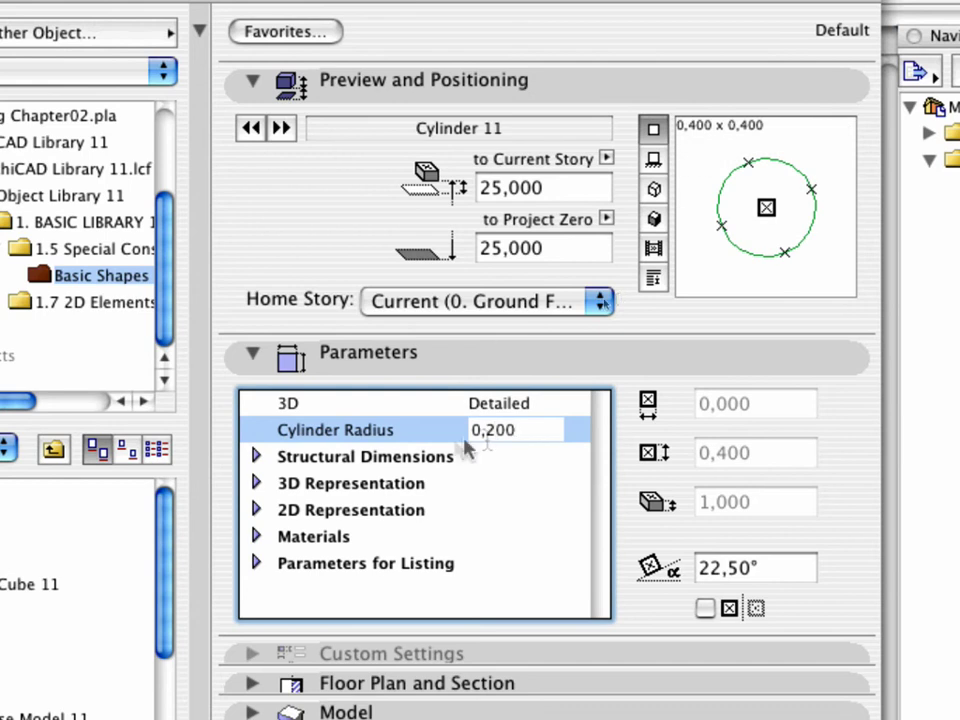
left_click(256, 456)
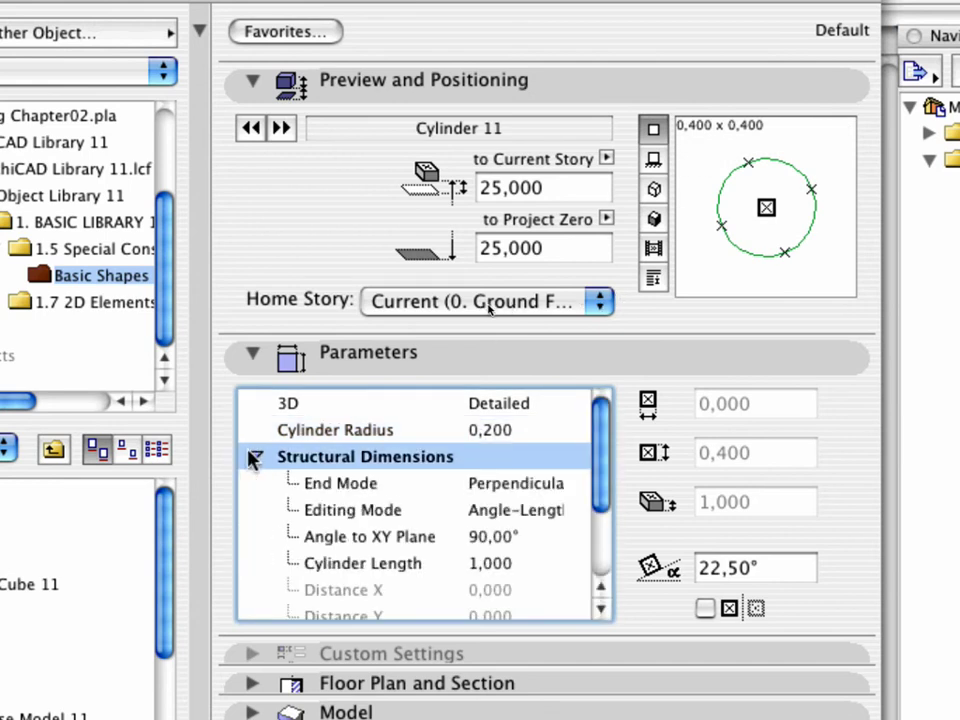
left_click(497, 564)
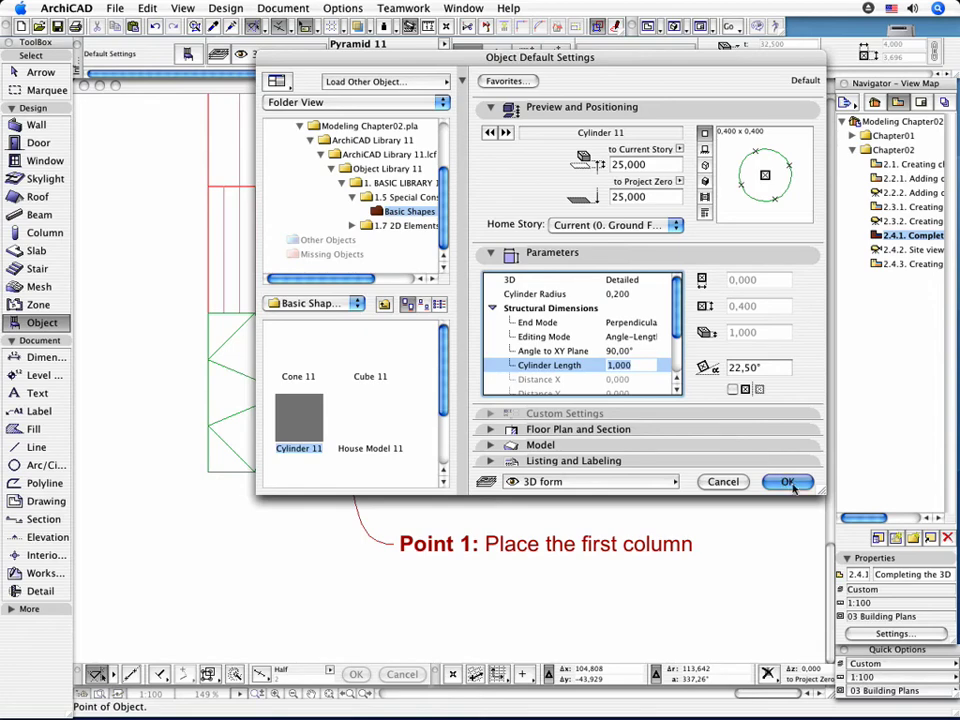
- Place a cylinder column and multiply it 7 times, rotating 360° around the tower centre
left_click(786, 482)
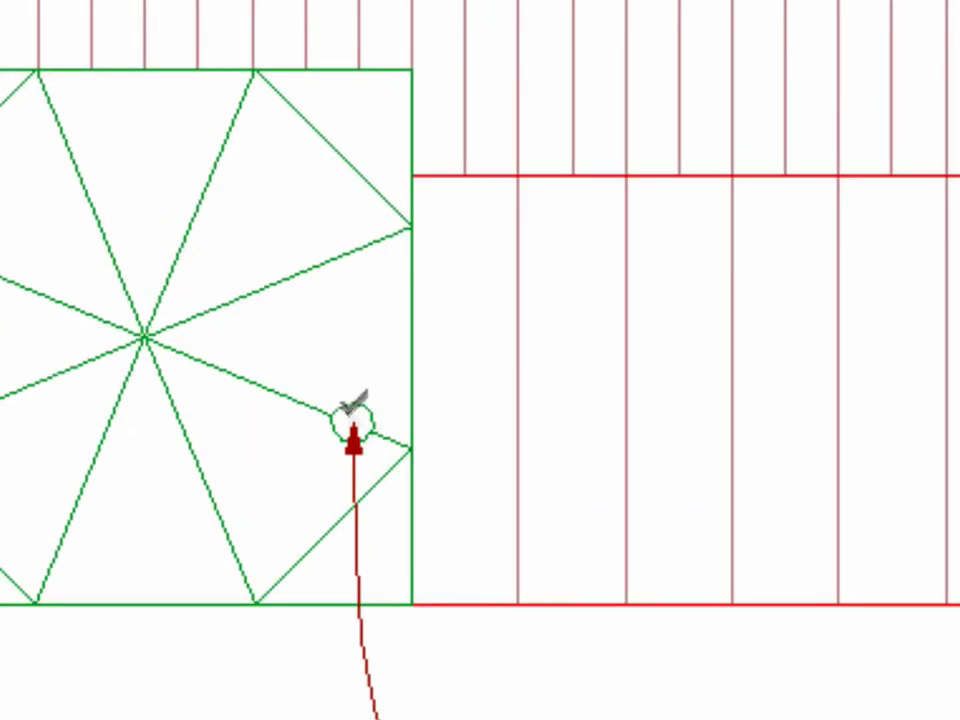
left_click(340, 347)
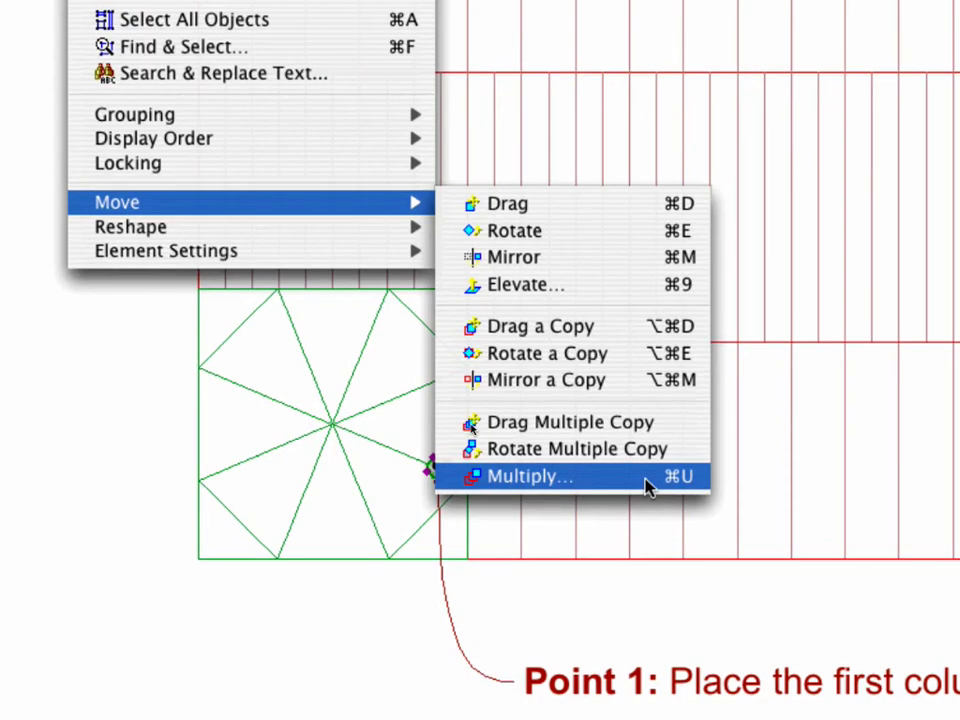
left_click(646, 487)
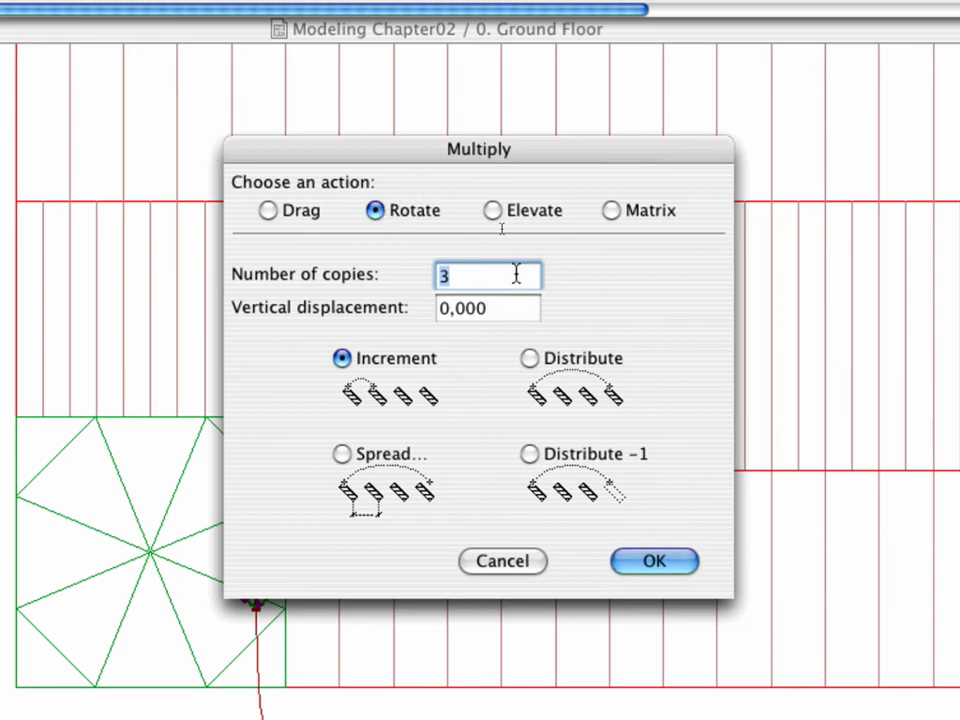
type("7")
left_click(528, 454)
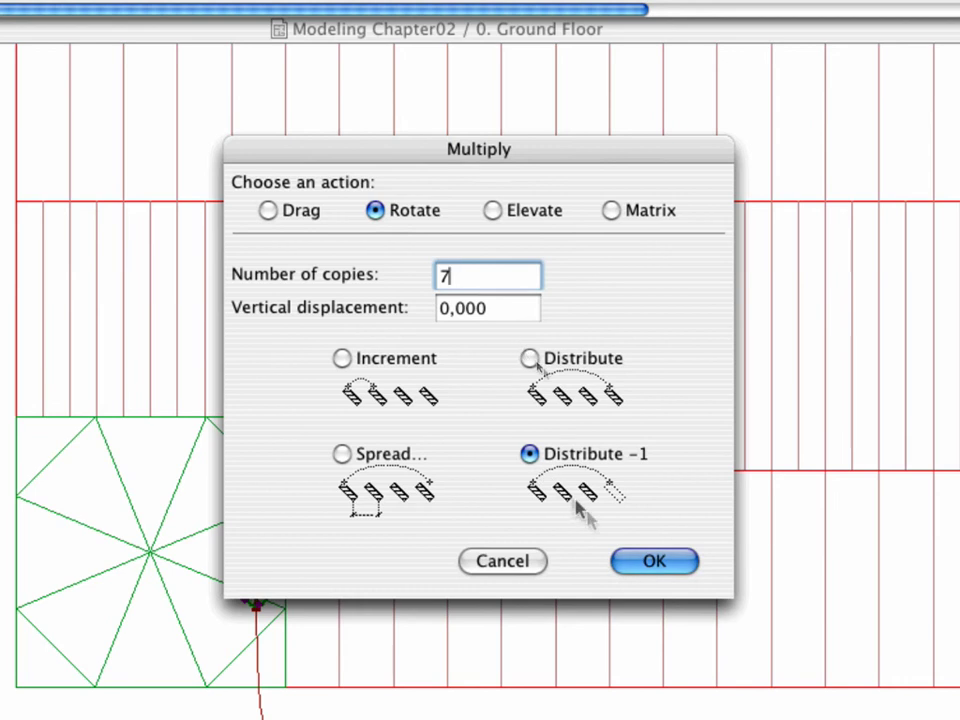
left_click(656, 563)
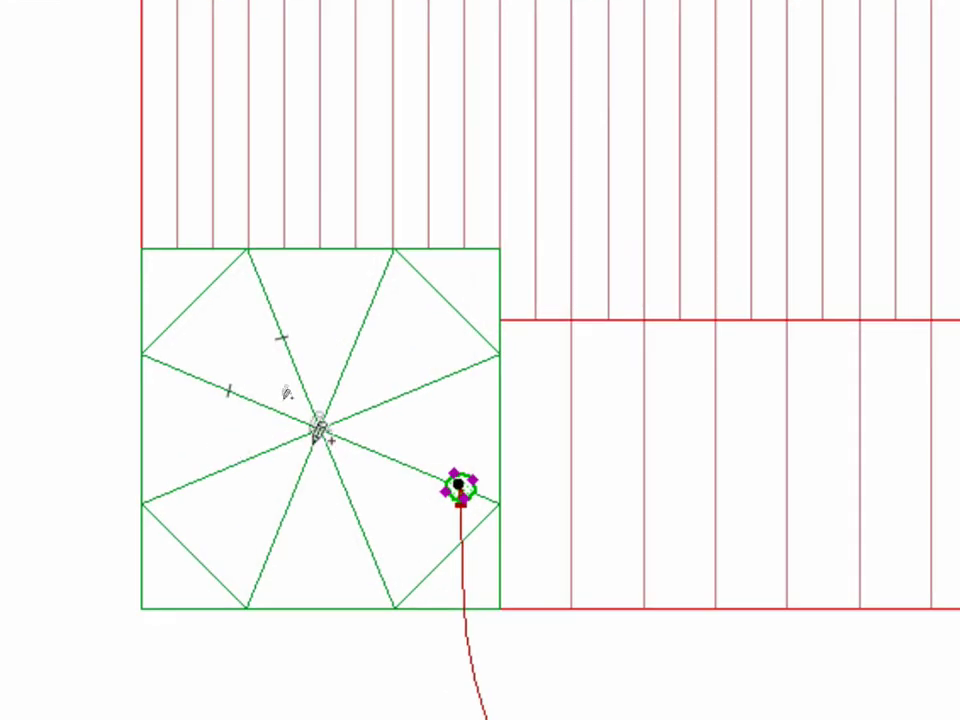
left_click(318, 428)
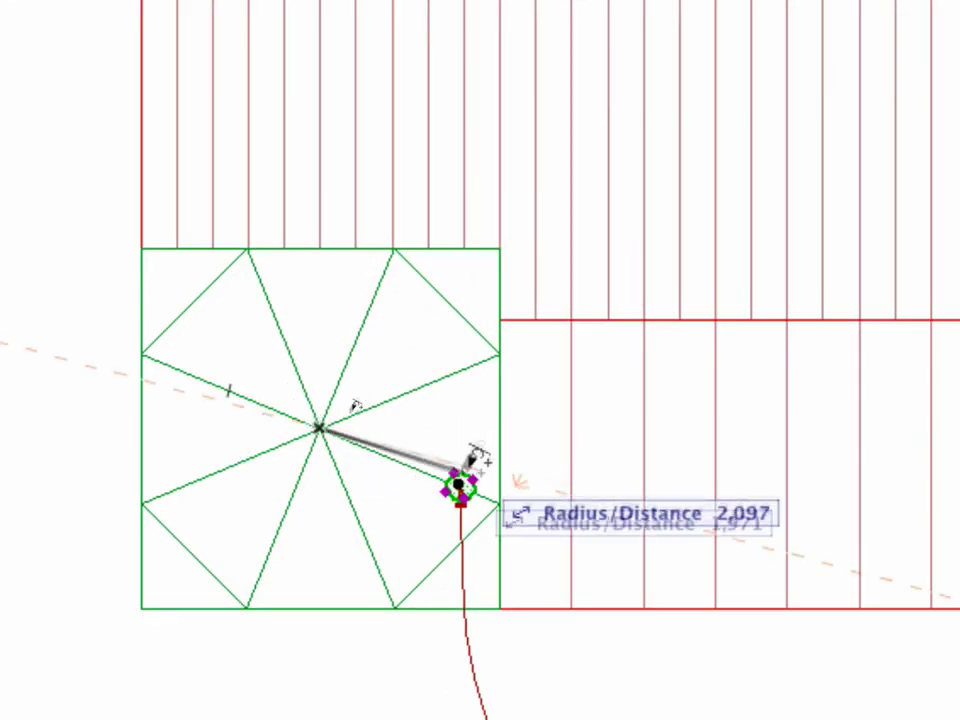
left_click(462, 478)
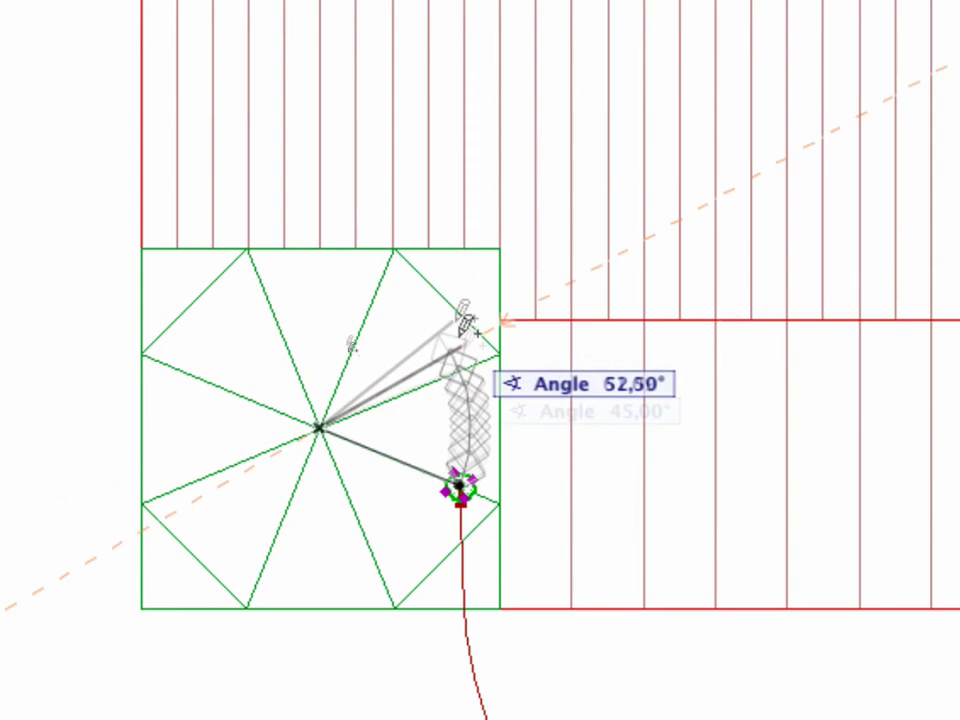
type("360")
key("Return")
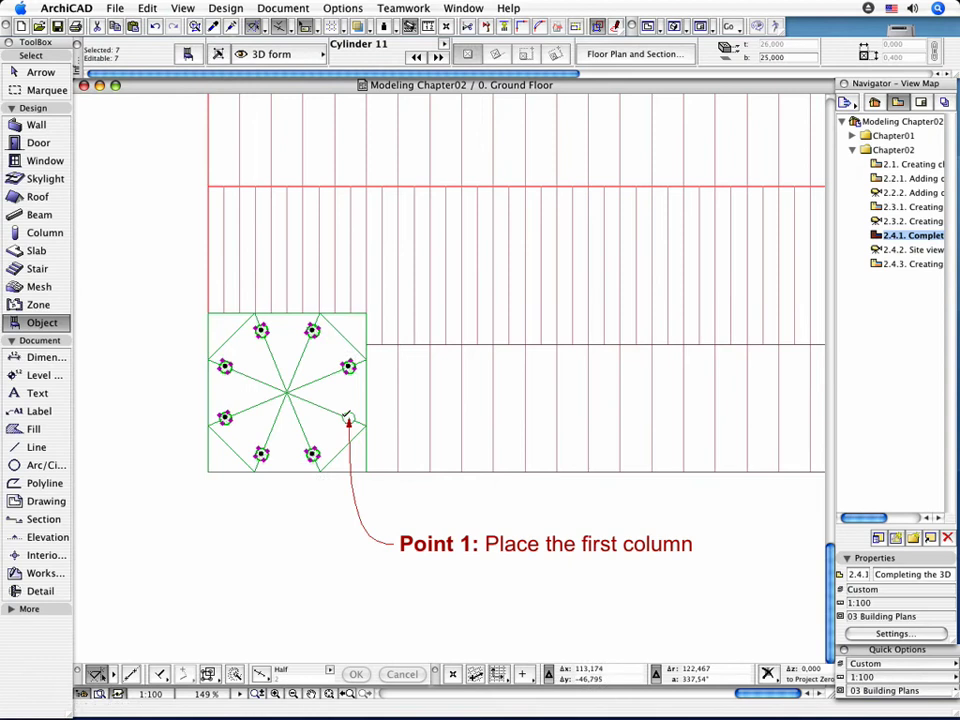
key("Escape")
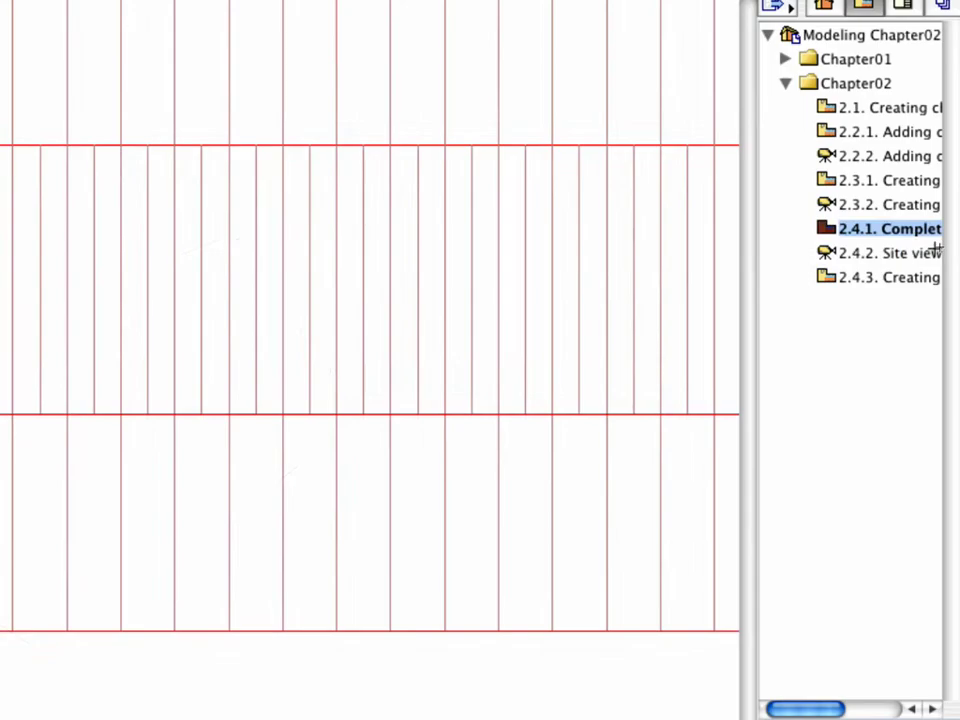
- Open the 2.4.2 Site view showing the church among the town blocks
double_click(941, 249)
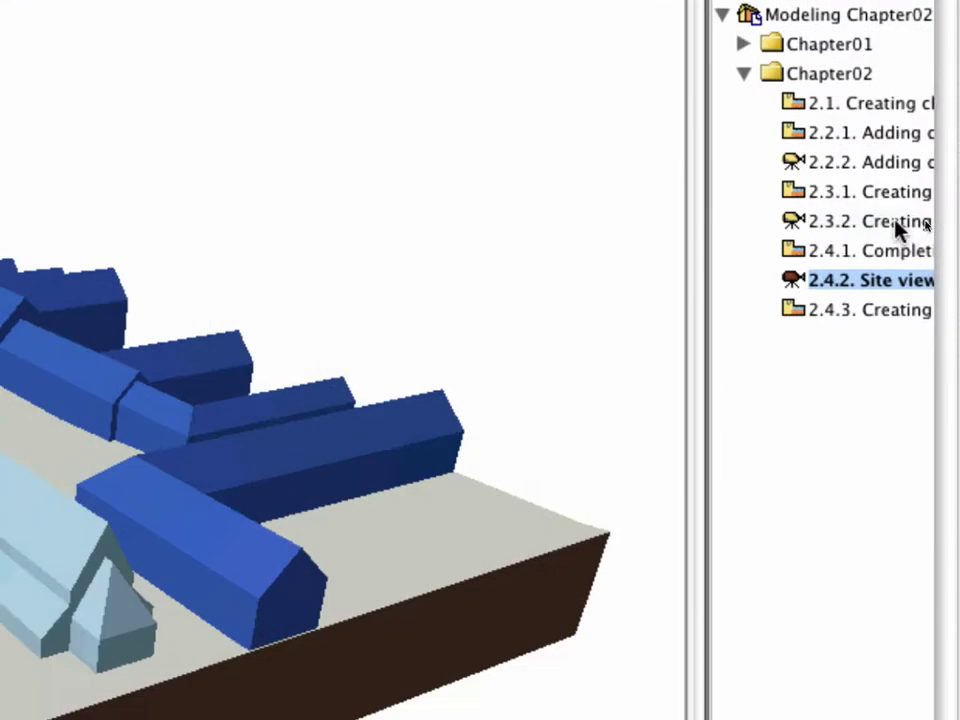
- Return to the 2.3.2 bell tower view and make the Operator elements layer visible
left_click(926, 222)
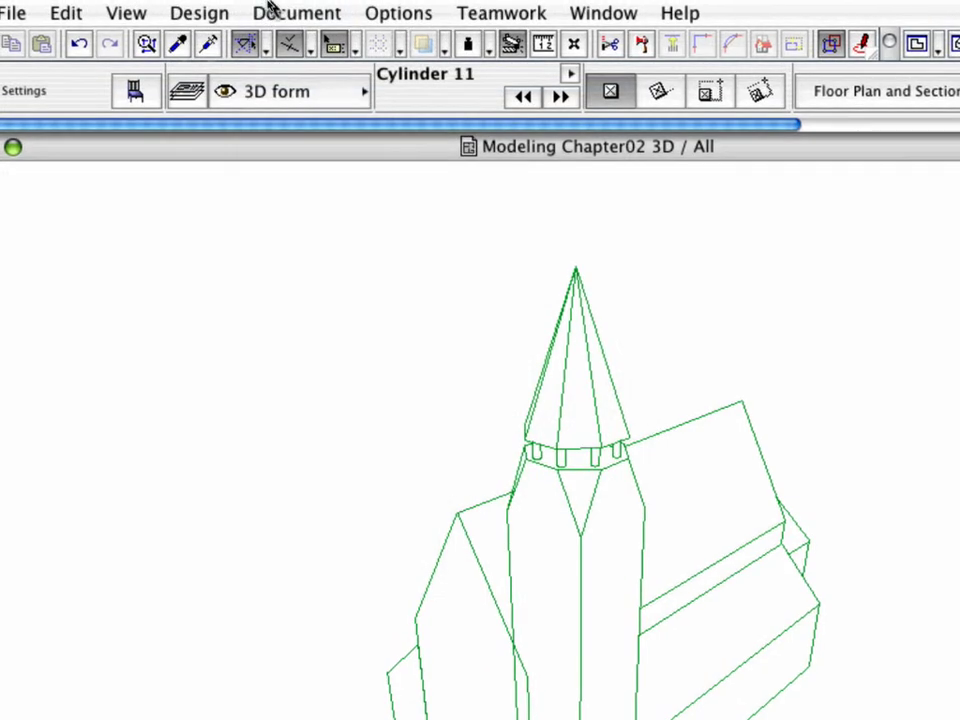
left_click(270, 12)
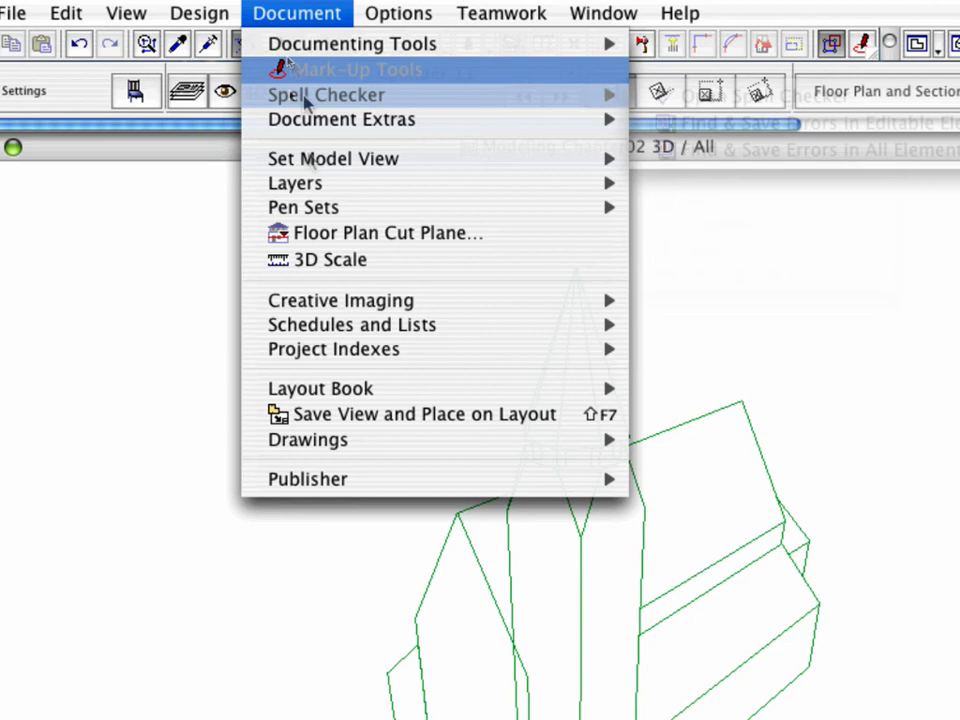
mouse_move(327, 186)
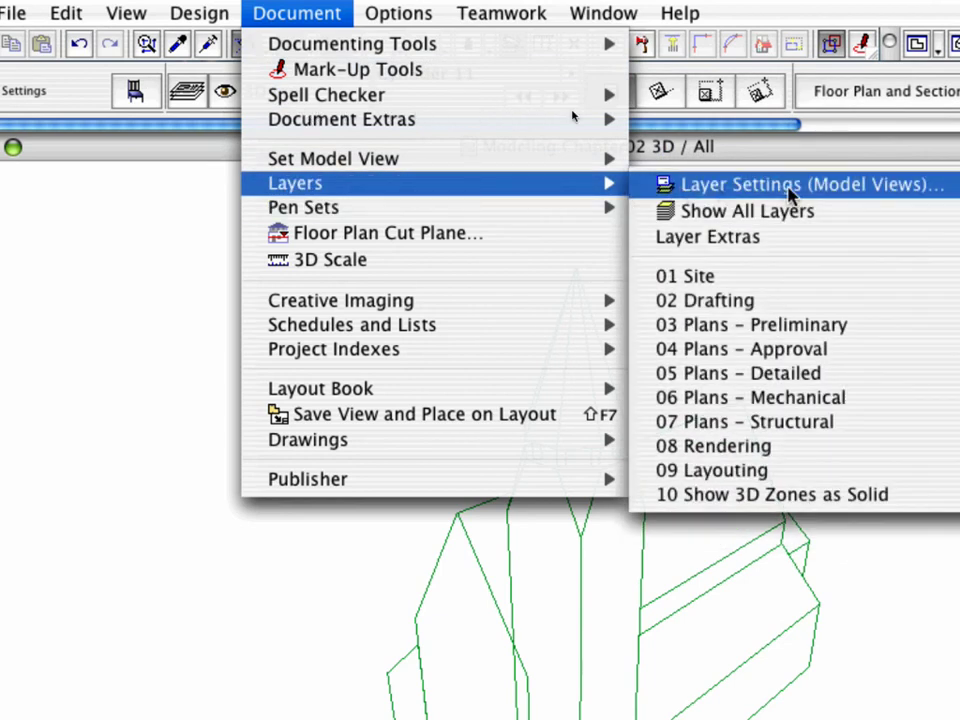
left_click(890, 186)
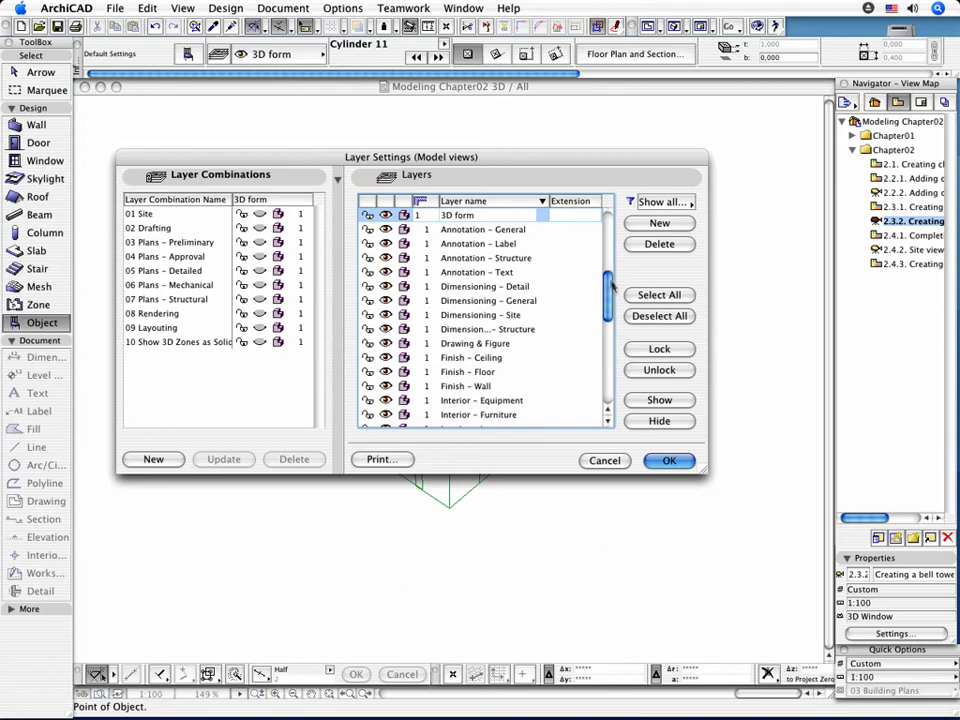
left_click_drag(607, 230, 606, 370)
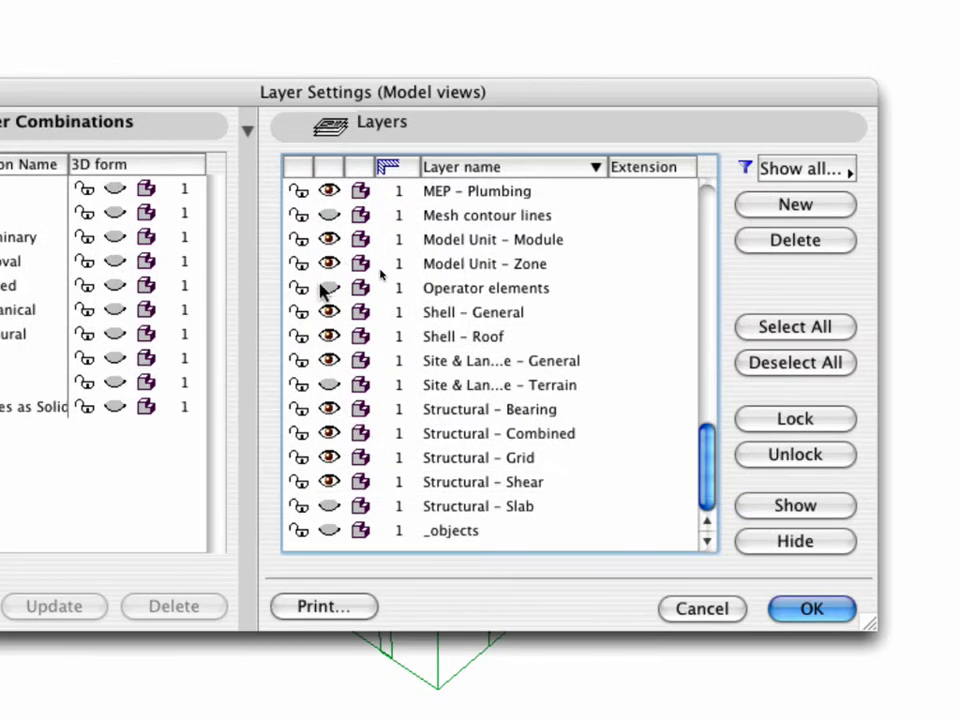
left_click(327, 288)
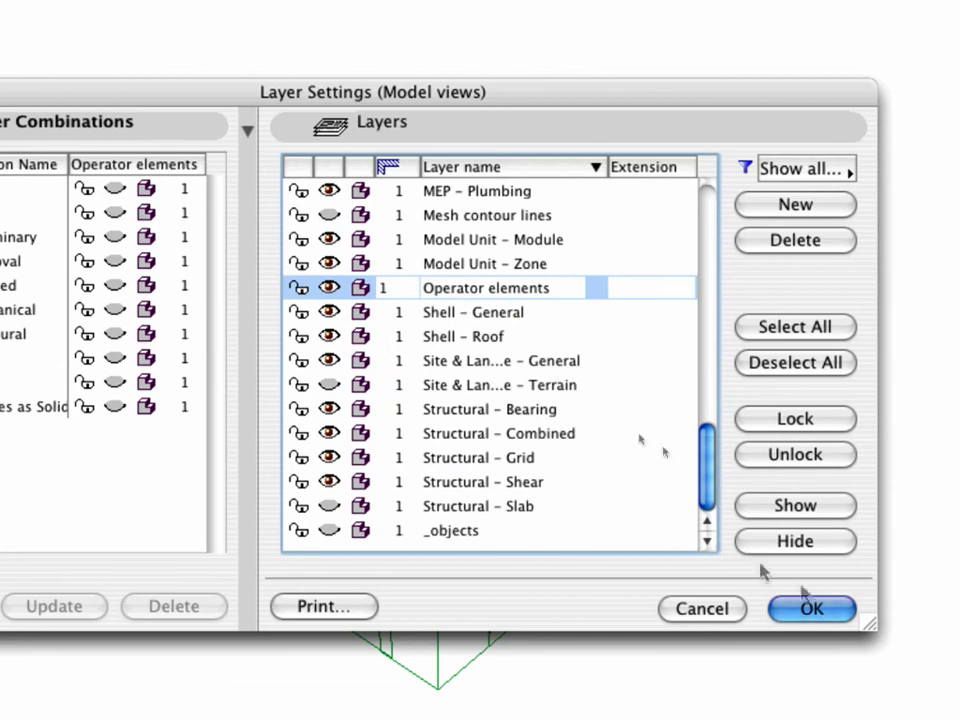
left_click(823, 609)
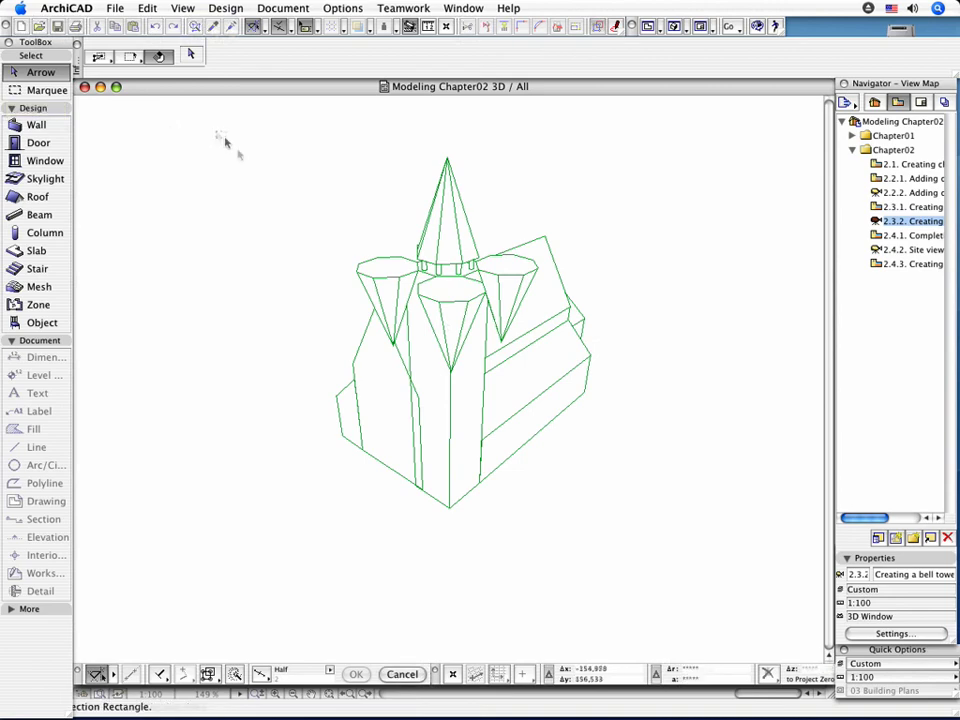
- Select all 18 church elements and elevate them by 3 from a base corner
left_click(686, 552)
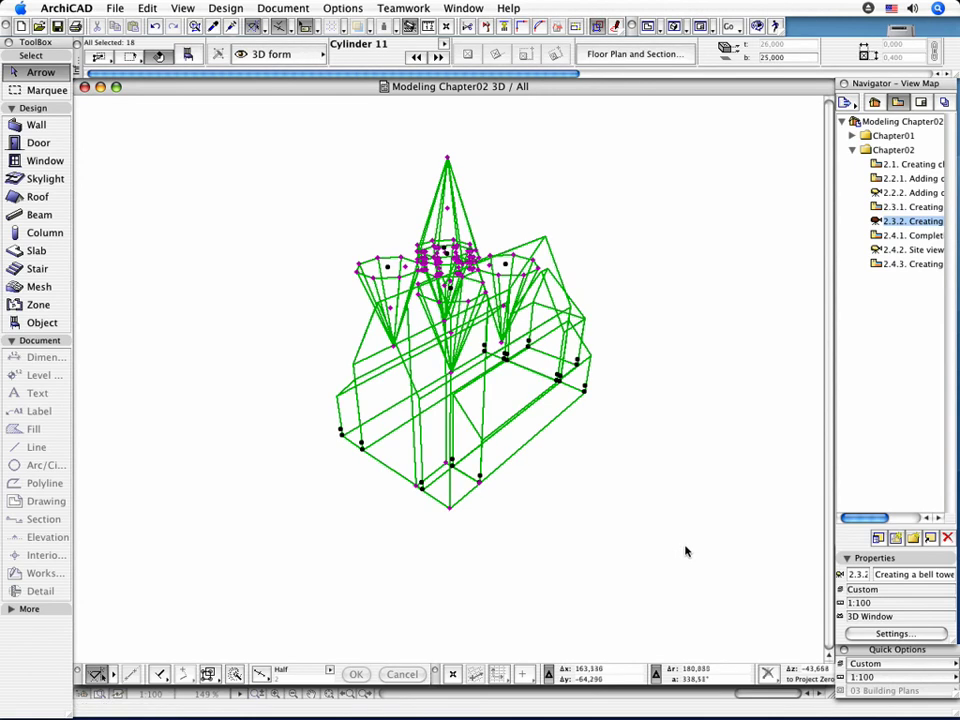
left_click(147, 8)
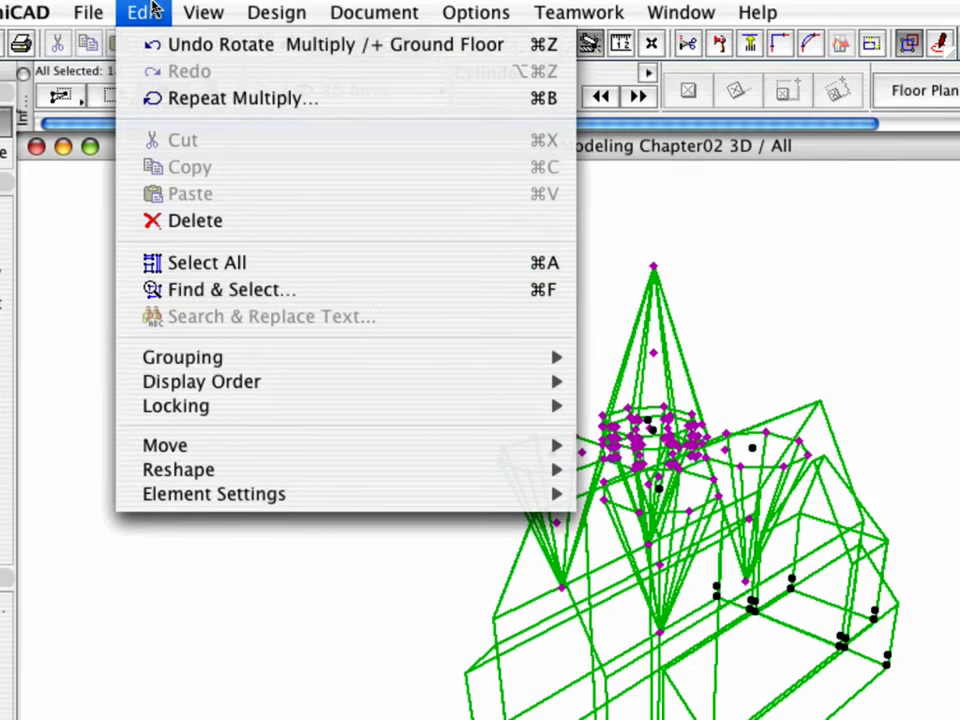
mouse_move(275, 219)
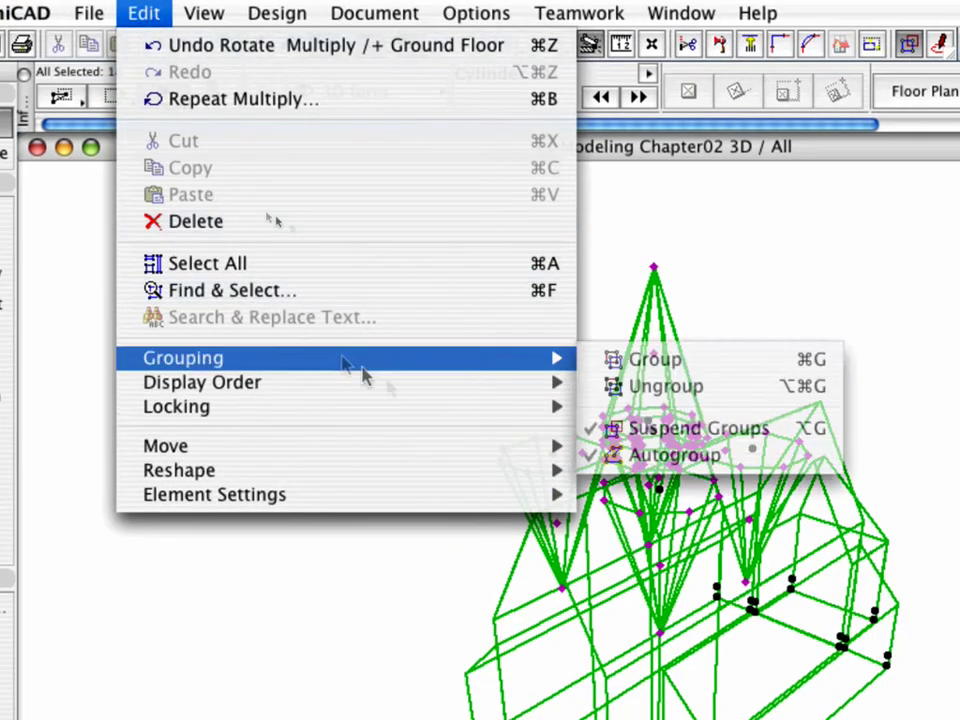
mouse_move(424, 461)
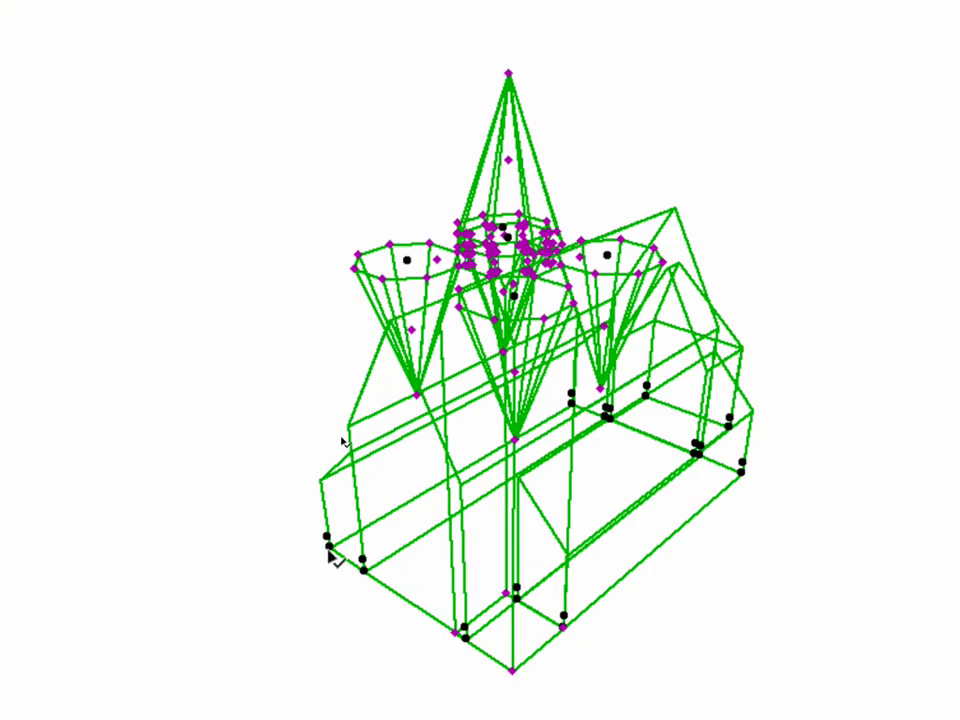
left_click(329, 556)
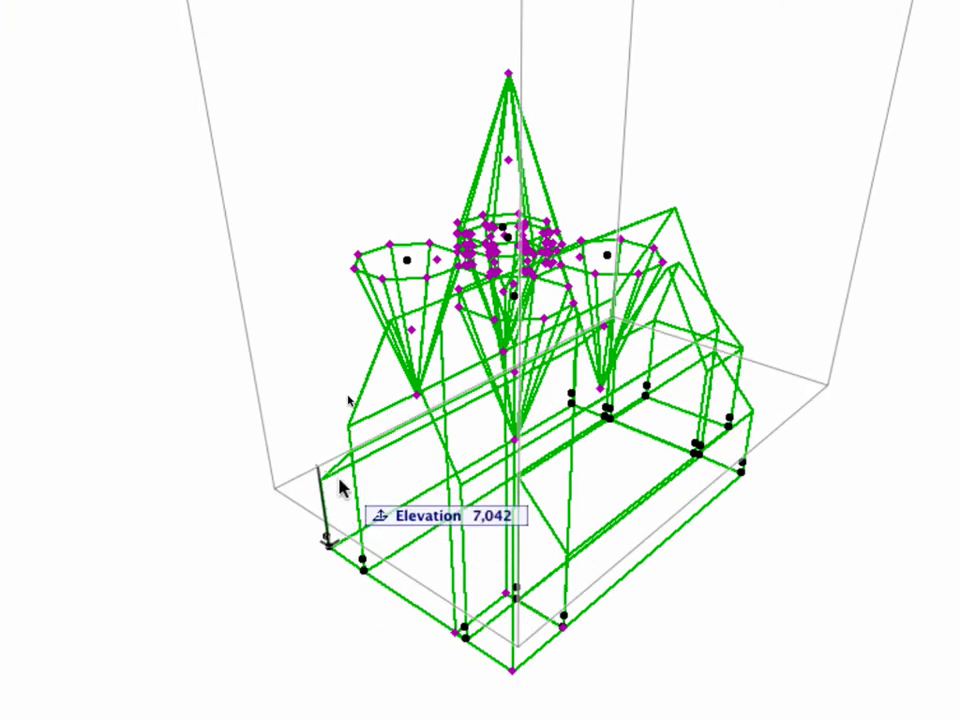
type("3")
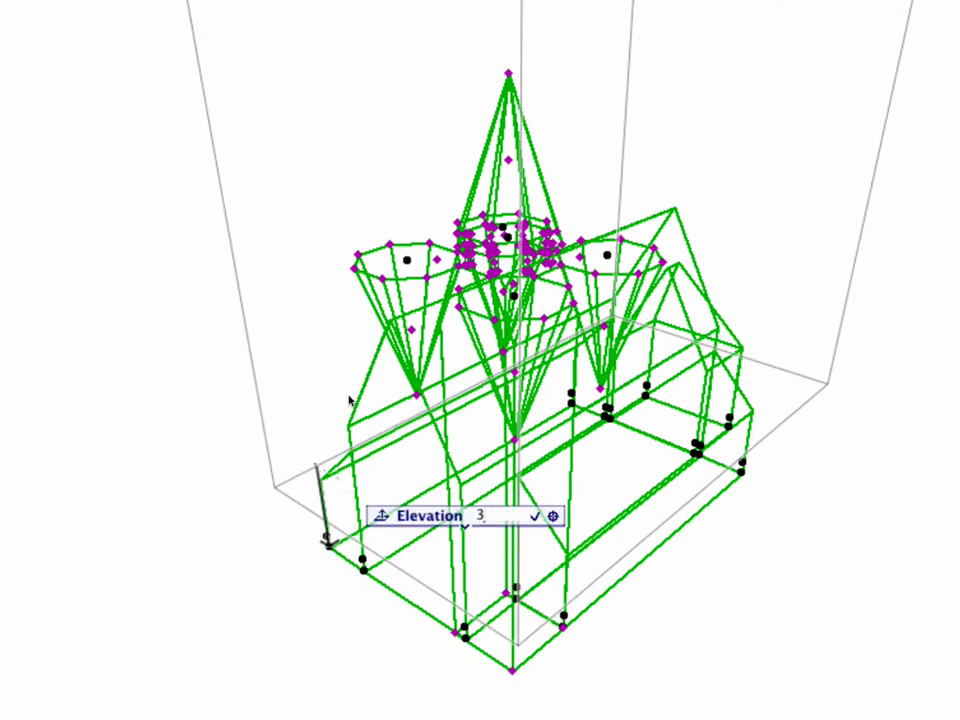
key("Return")
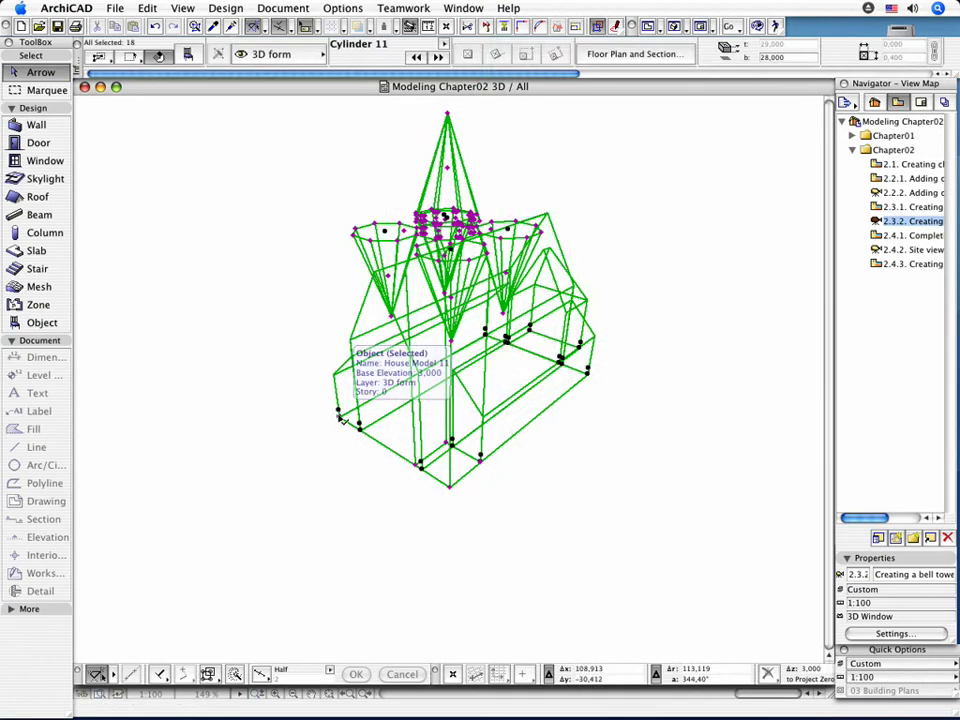
key("Escape")
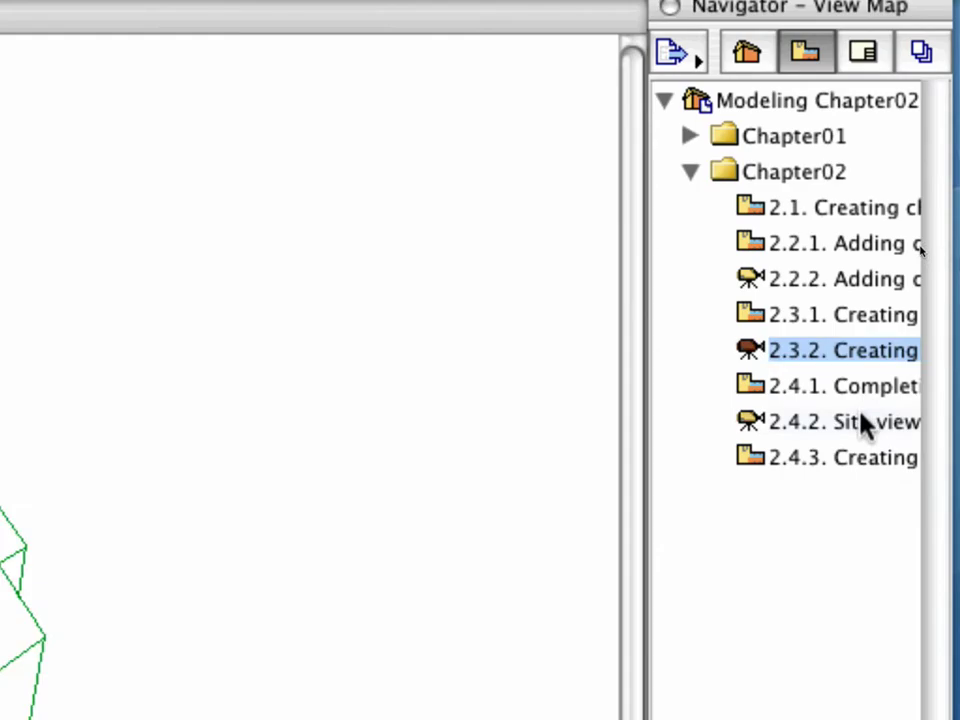
- View the raised church in 2.4.2 Site view, then open 2.4.3 Creating the entrance
double_click(923, 250)
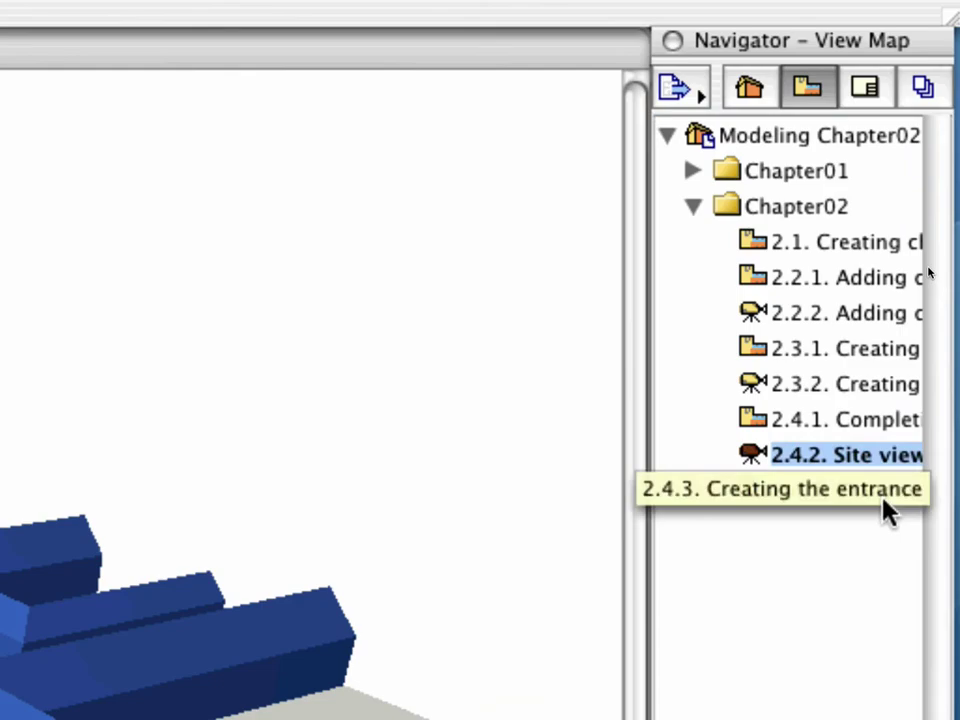
left_click(884, 502)
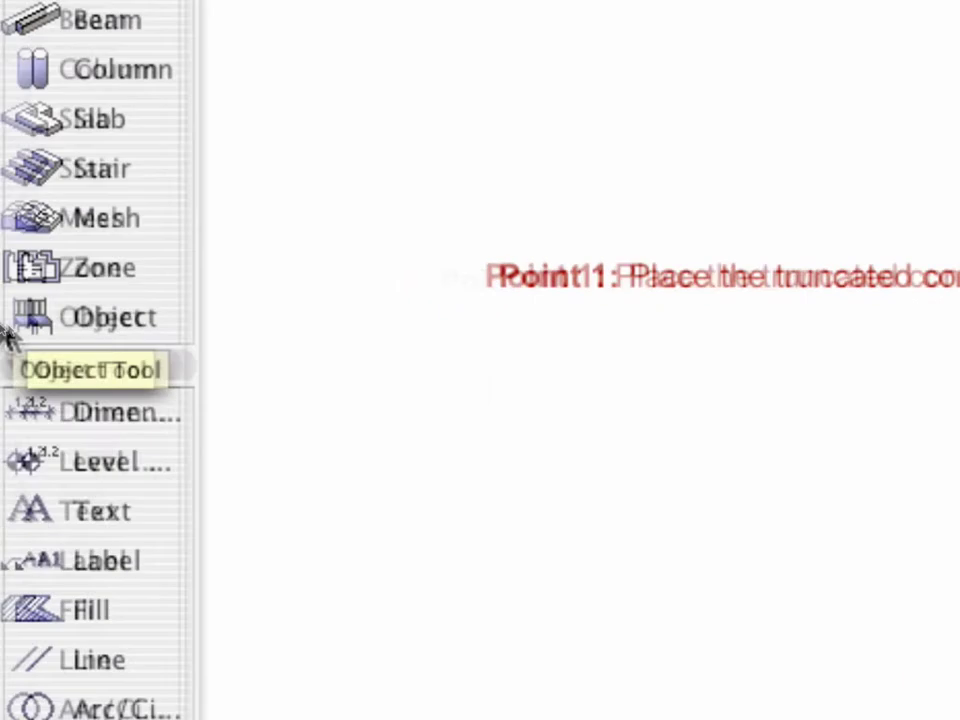
- Choose Cone 11 with elevation 7,000, bottom radius 3,000 and top radius 1,500
double_click(58, 326)
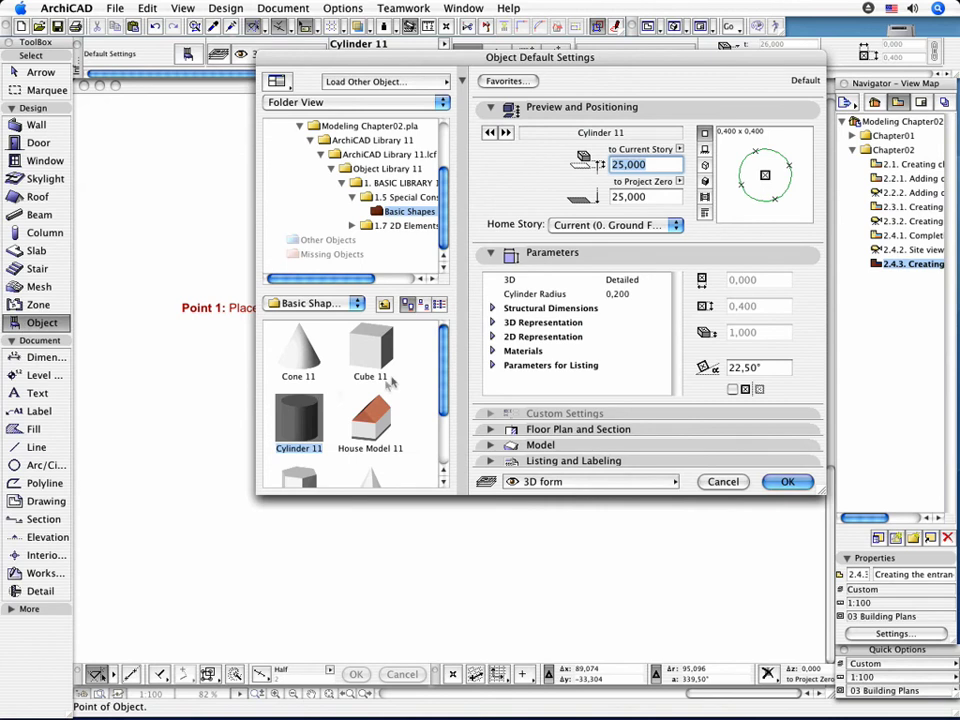
left_click(447, 358)
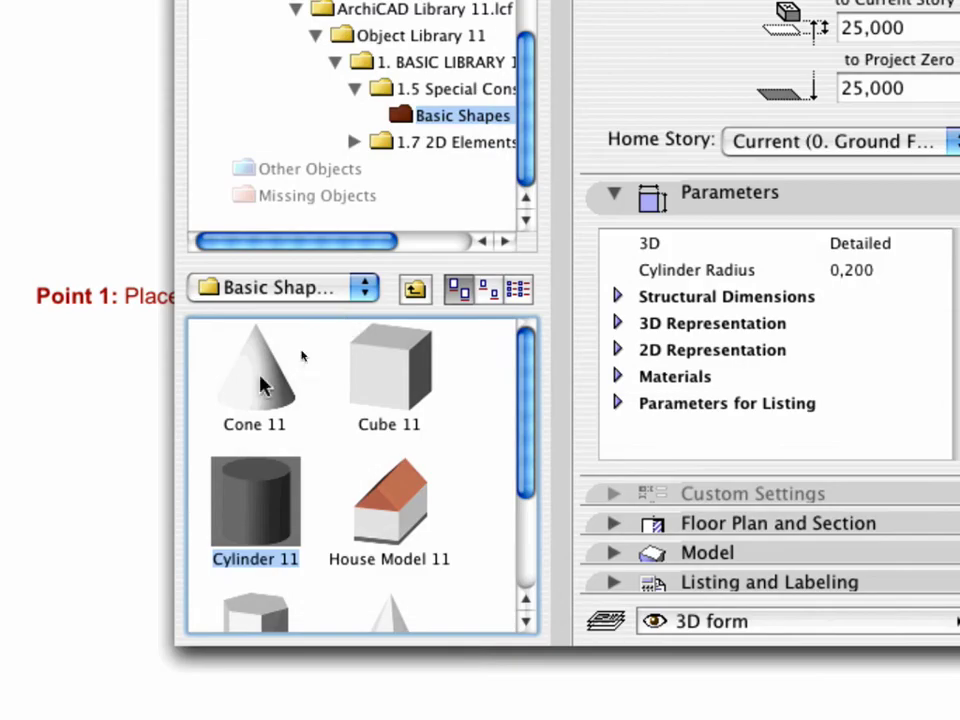
left_click(262, 386)
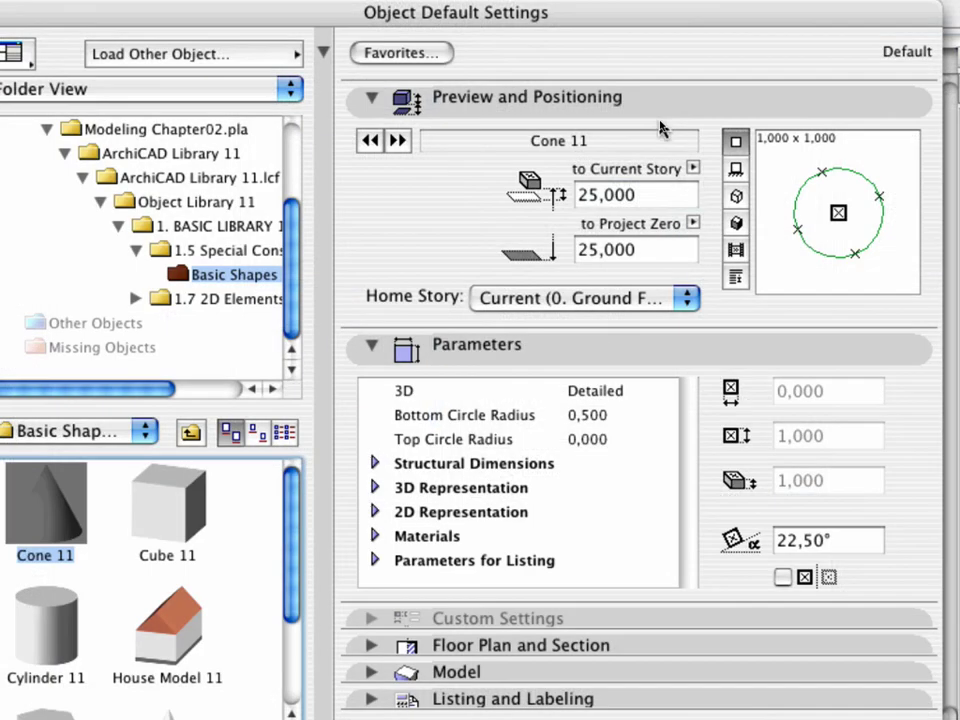
double_click(647, 195)
type("7")
key("Return")
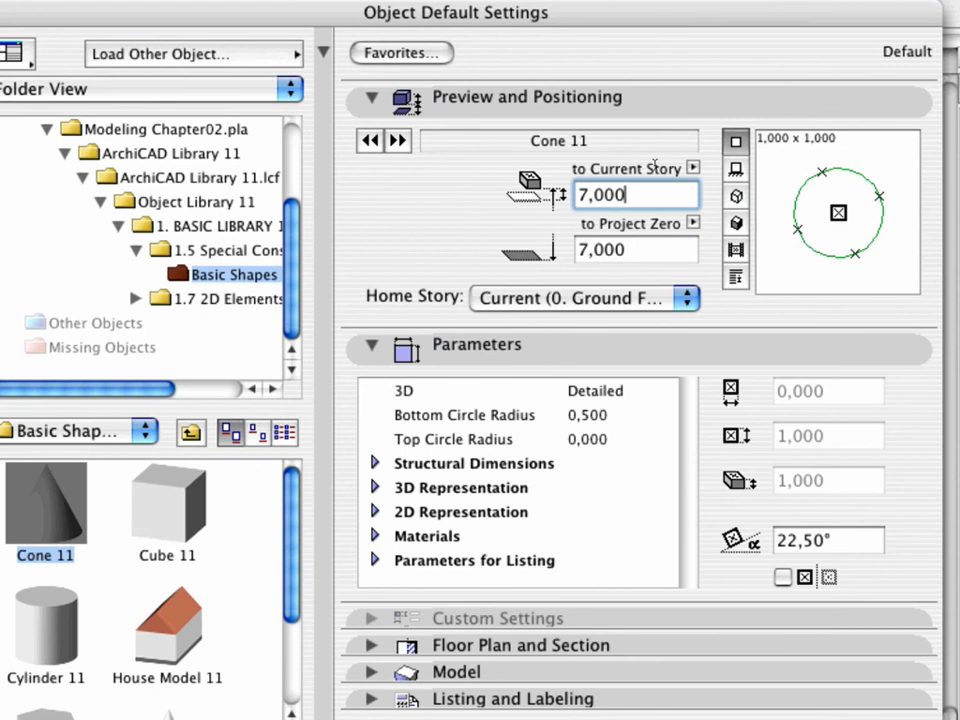
left_click(621, 418)
type("3")
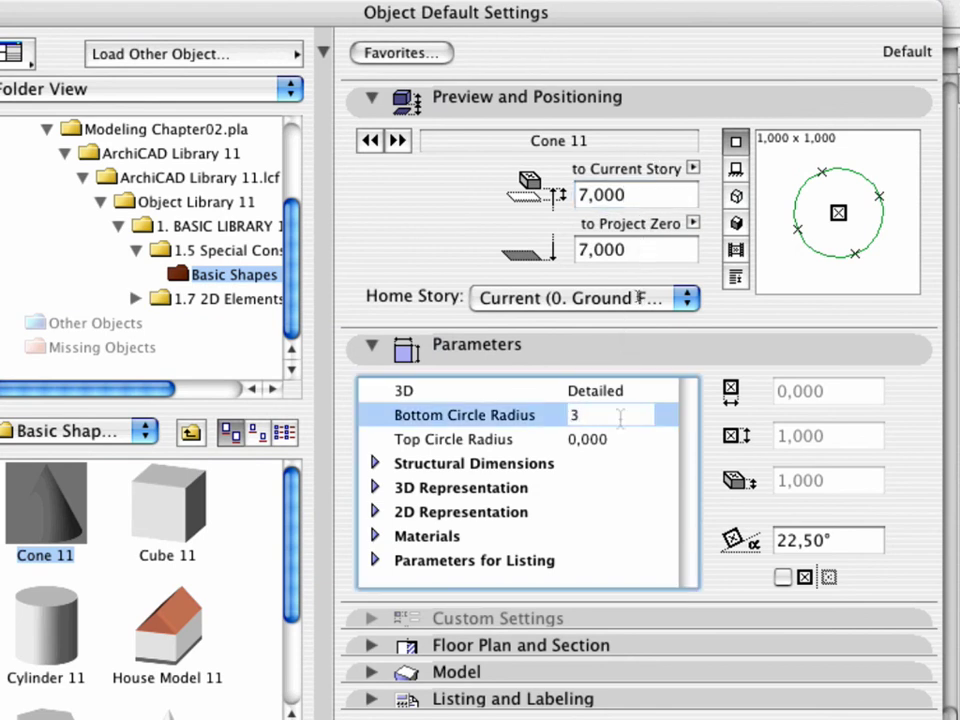
key("Return")
left_click(621, 440)
type("1,5")
key("Return")
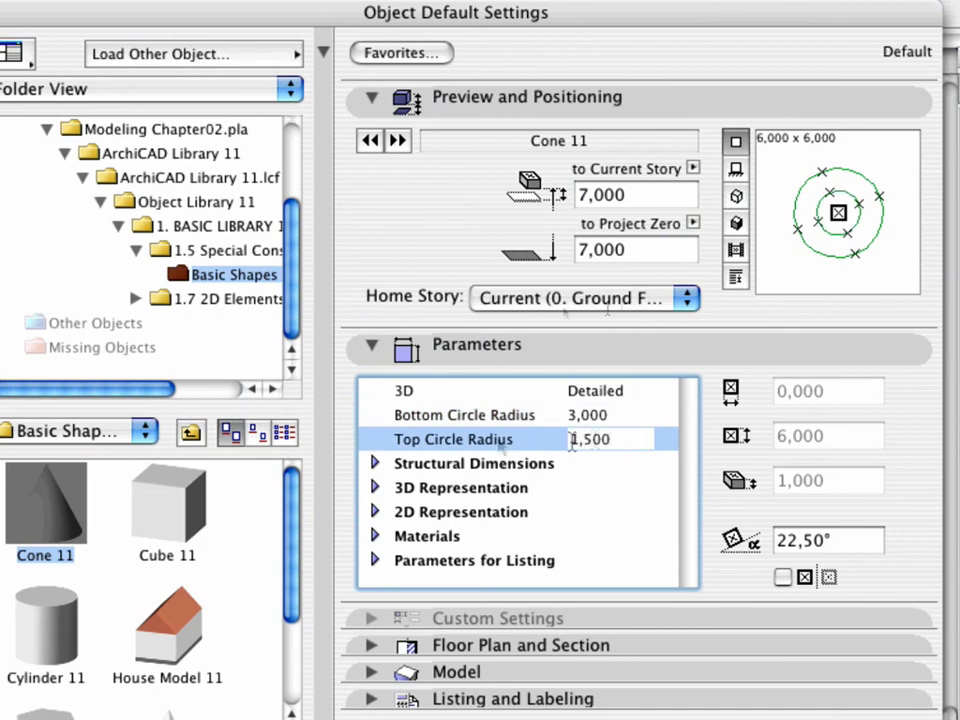
- Lay the cone flat with XY-plane angle 0,00° and length 2,000
left_click(373, 464)
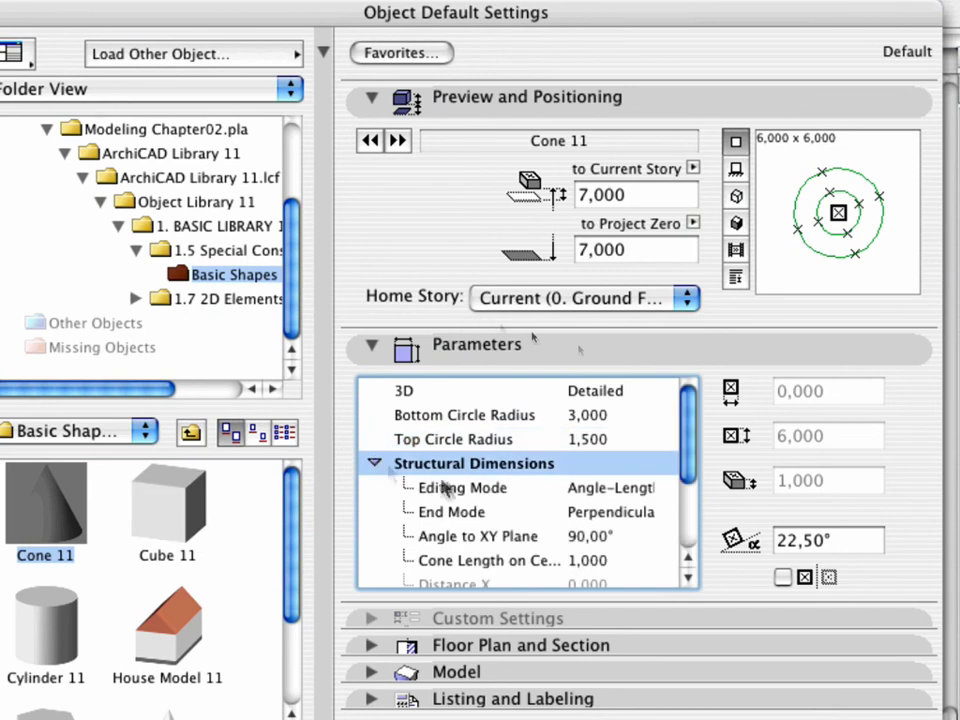
scroll(542, 511, "down", 2)
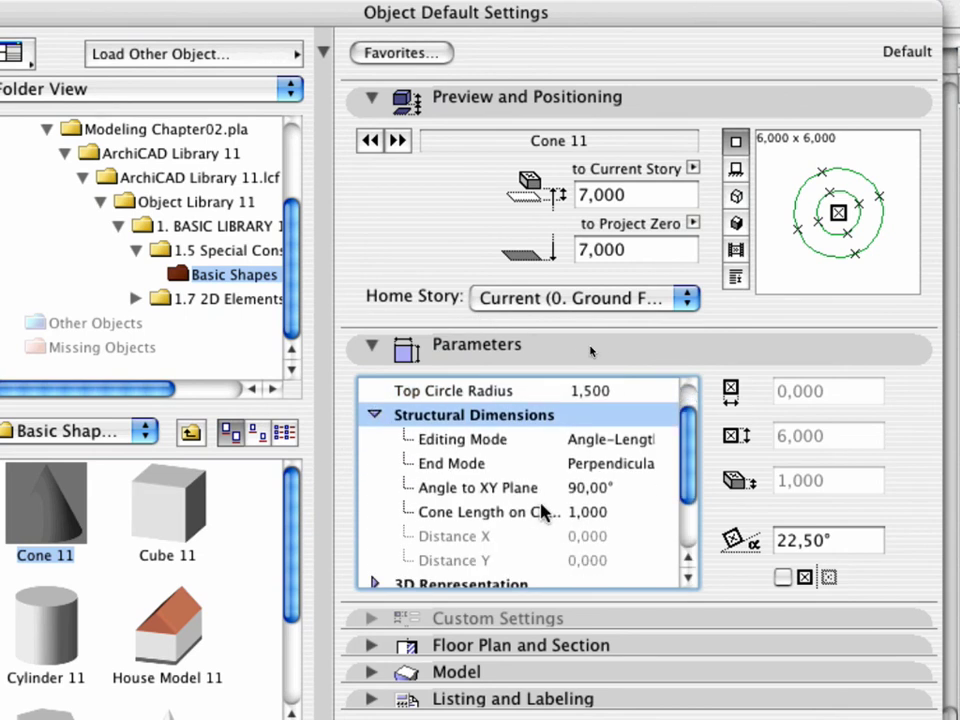
left_click(603, 492)
type("0,00")
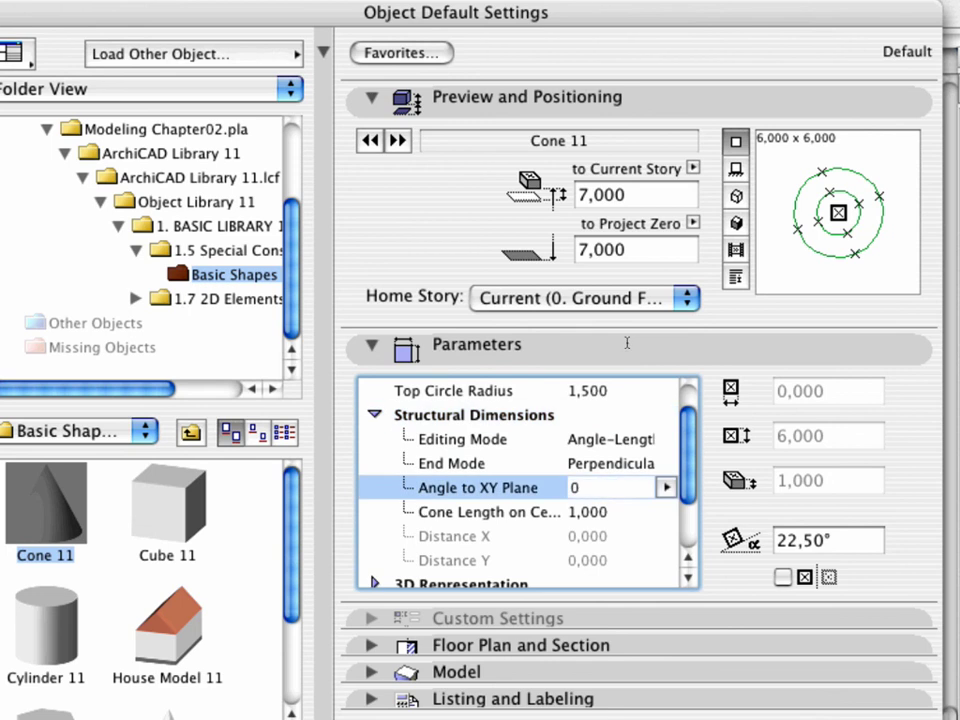
key("Return")
left_click(607, 512)
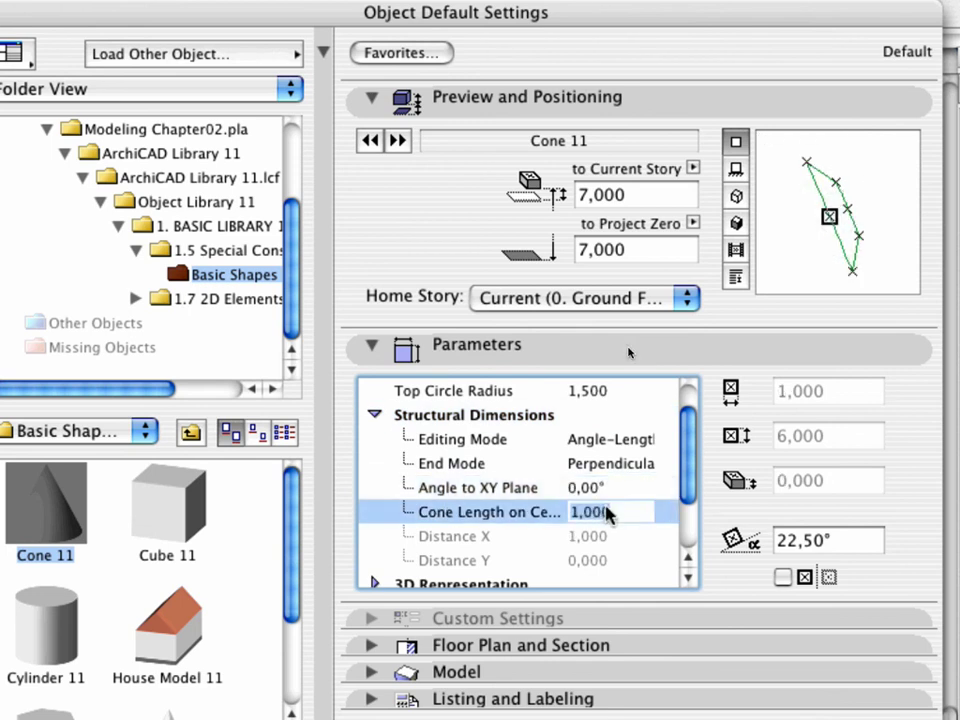
type("2")
key("Return")
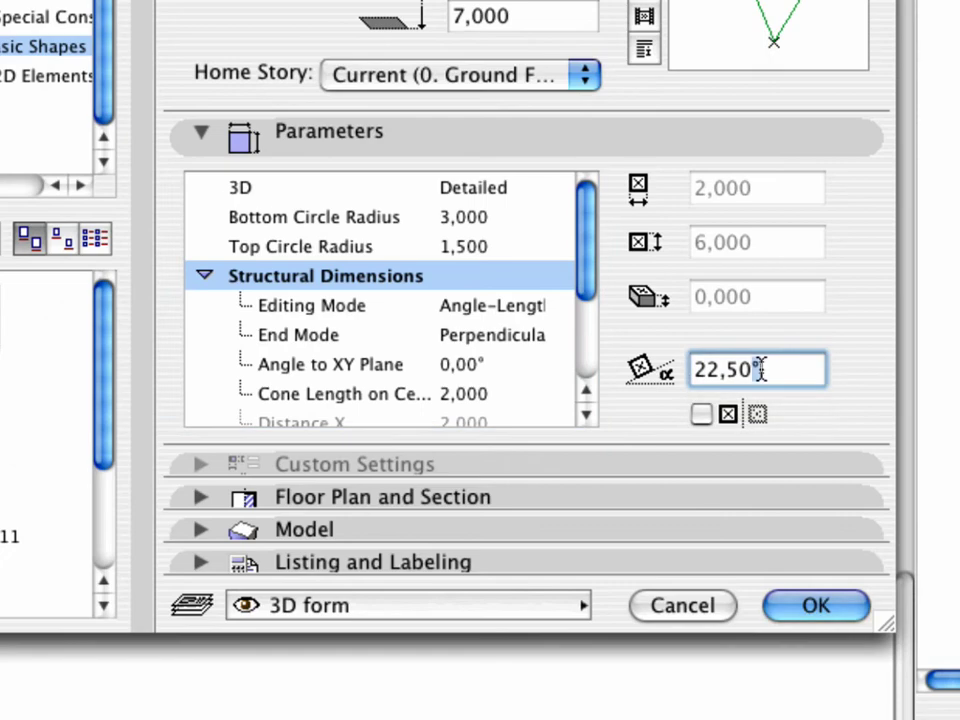
double_click(740, 367)
- Set cone rotation to 0, place it at Point 1, and open the 2.3.2 3D view
type("0")
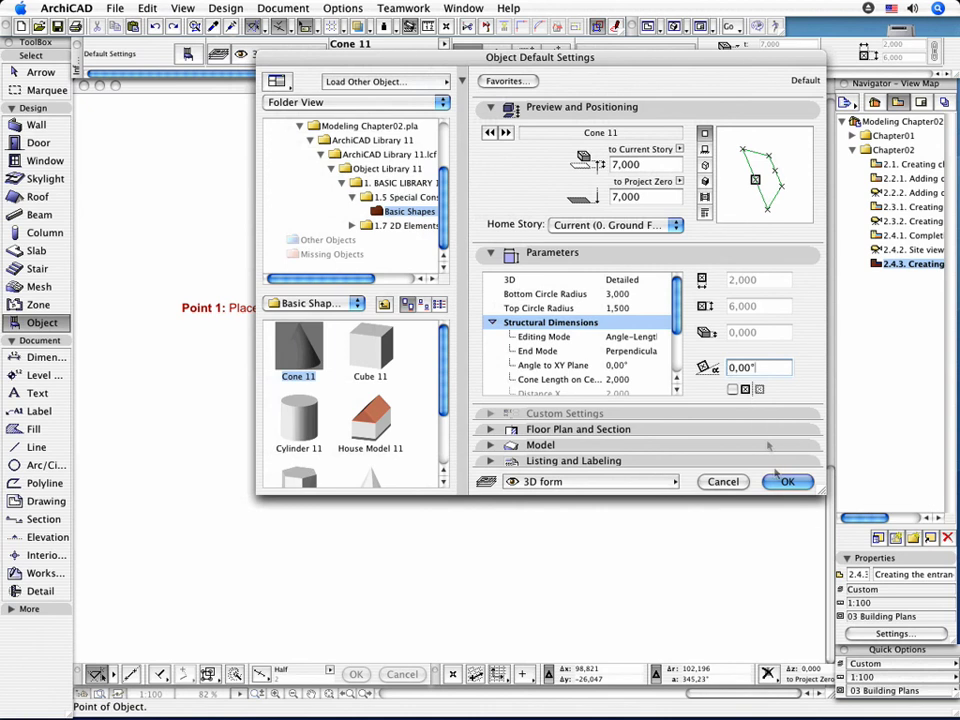
left_click(815, 600)
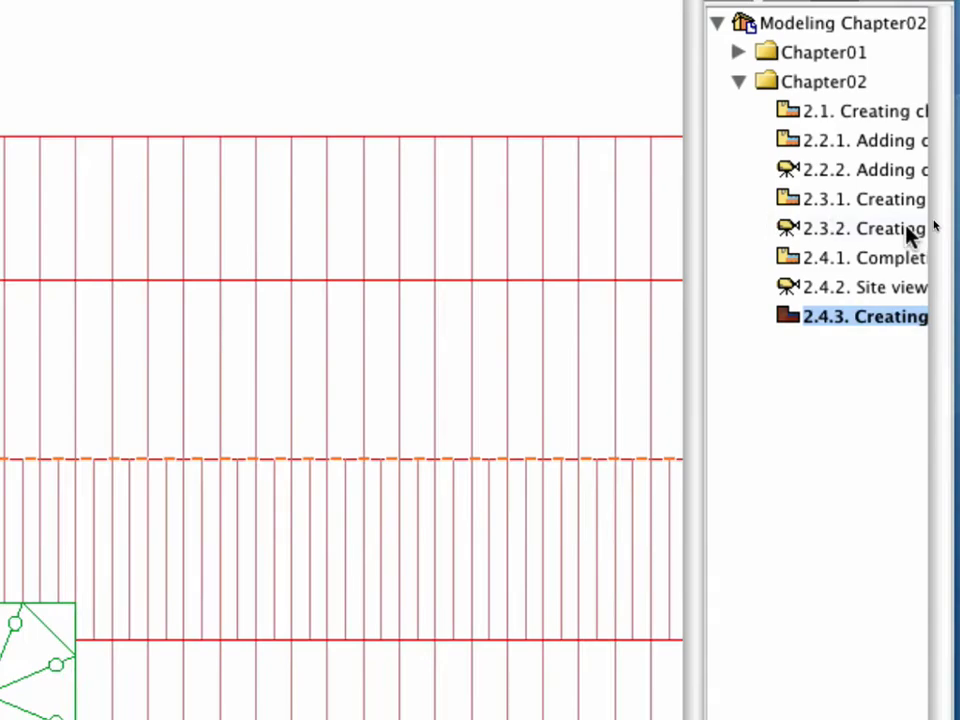
double_click(931, 221)
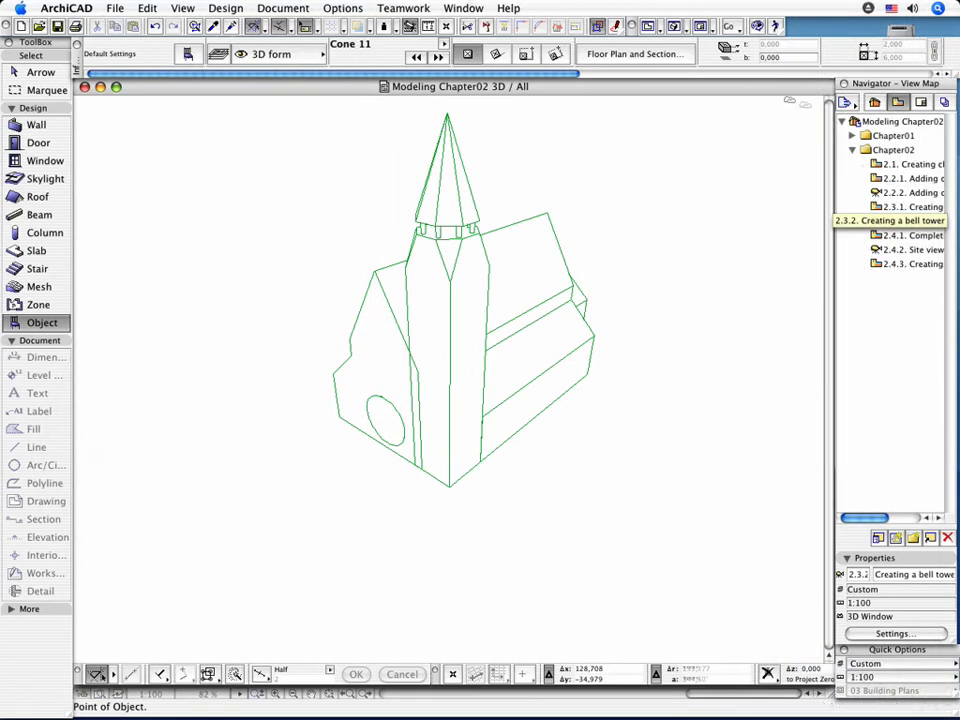
- Set the nave as target and the cone as operator, using Subtraction with downwards extrusion
left_click(228, 8)
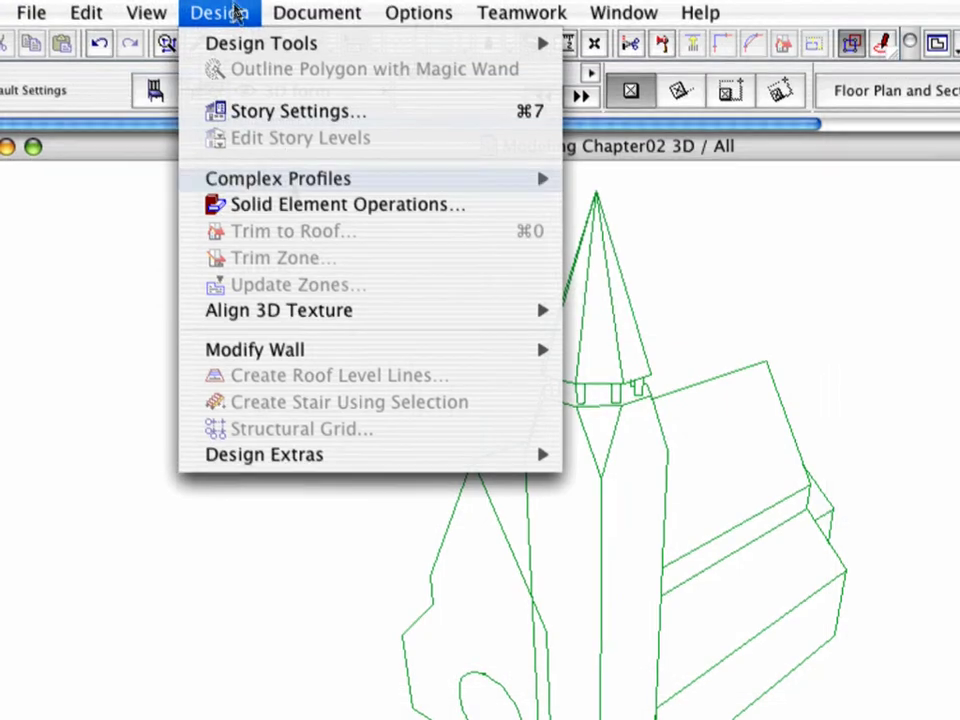
left_click(318, 205)
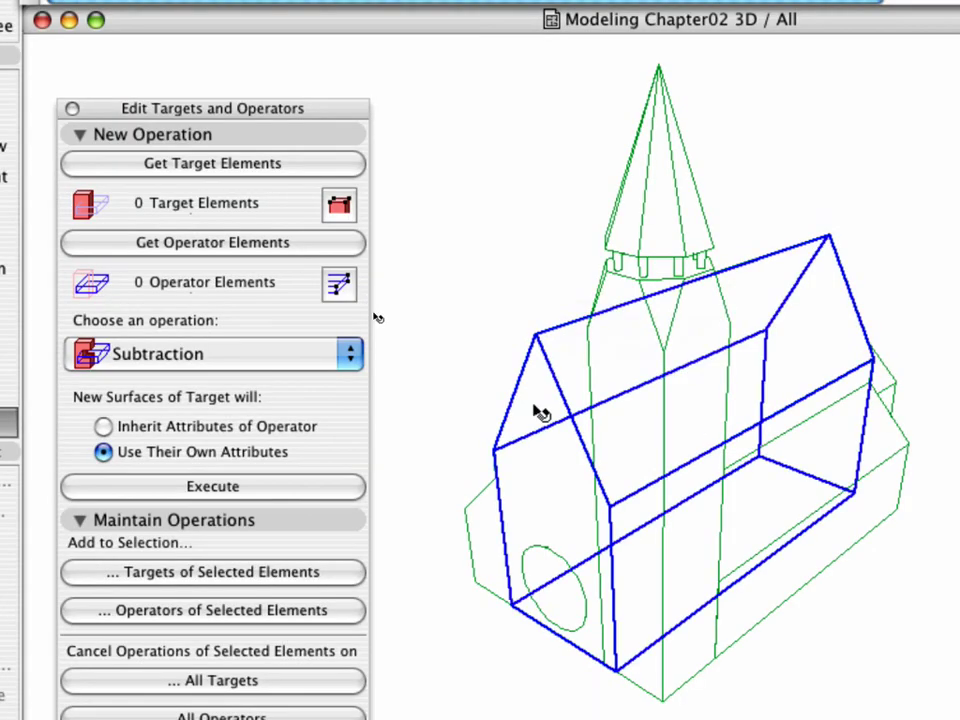
left_click(538, 409)
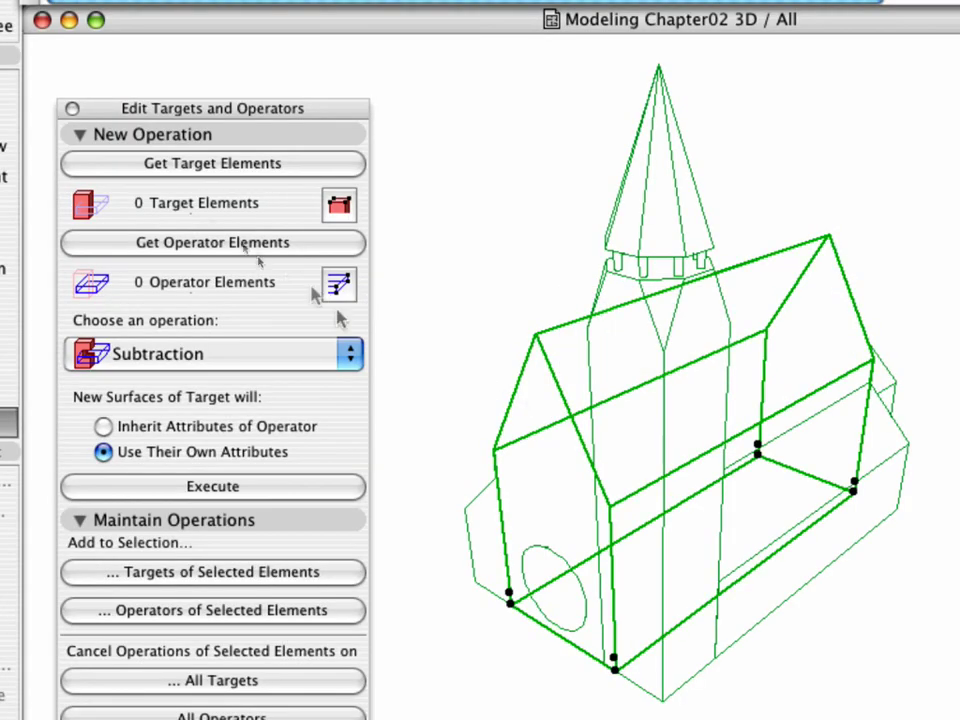
left_click(247, 161)
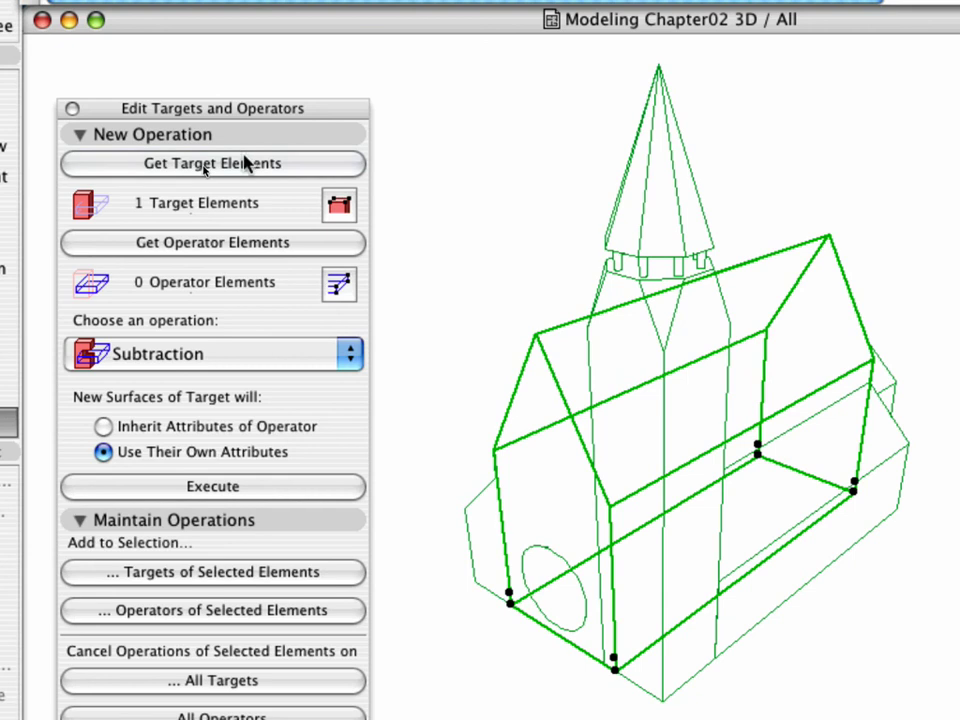
left_click(446, 221)
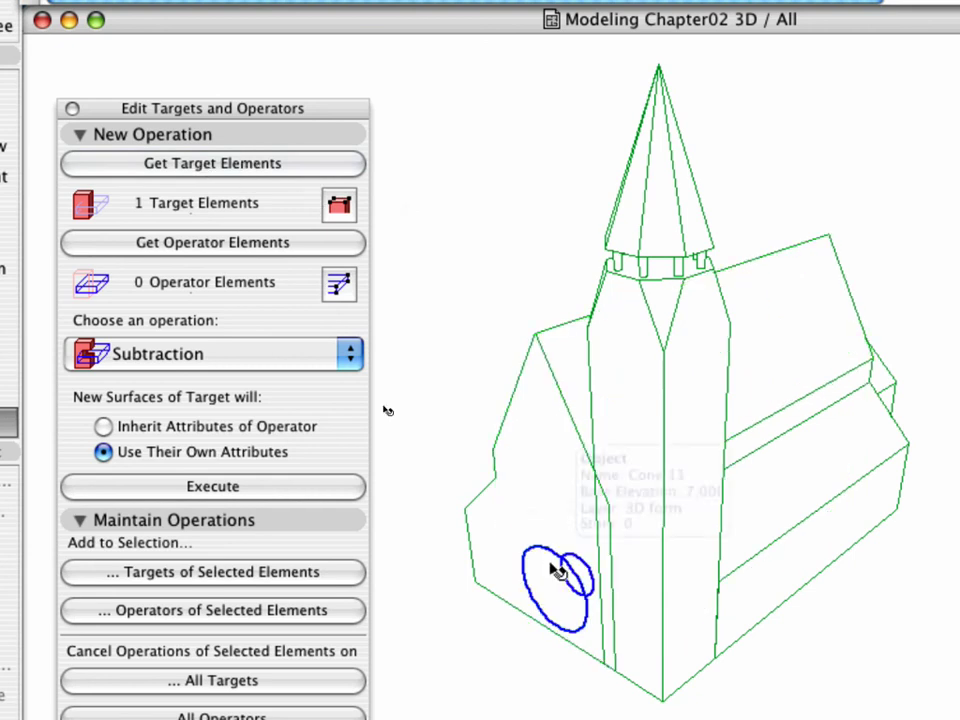
left_click(557, 570)
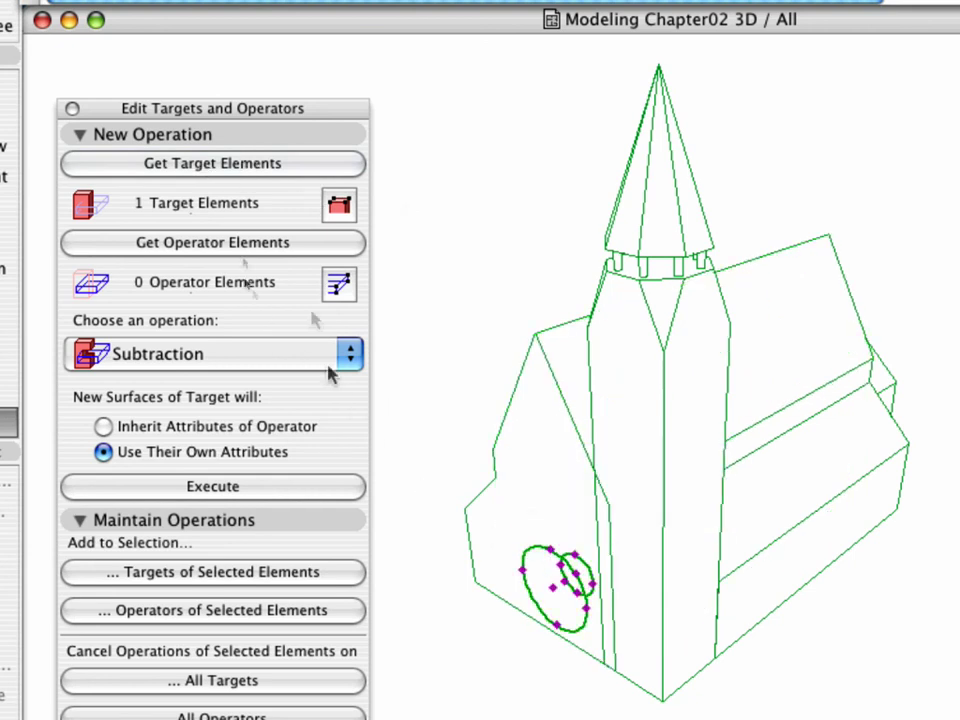
left_click(308, 252)
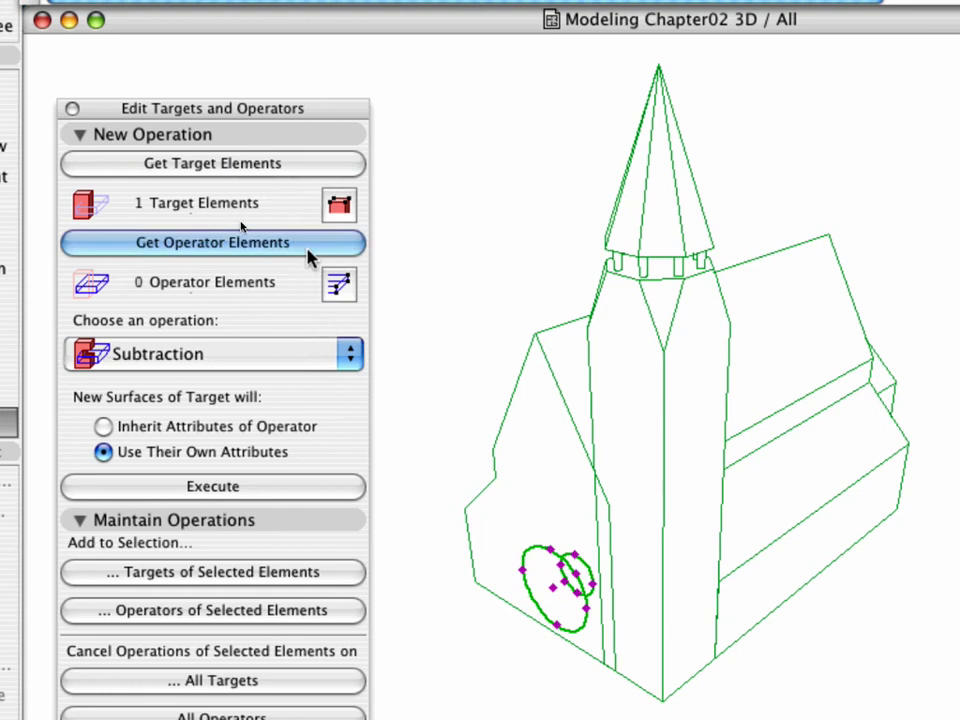
left_click(293, 355)
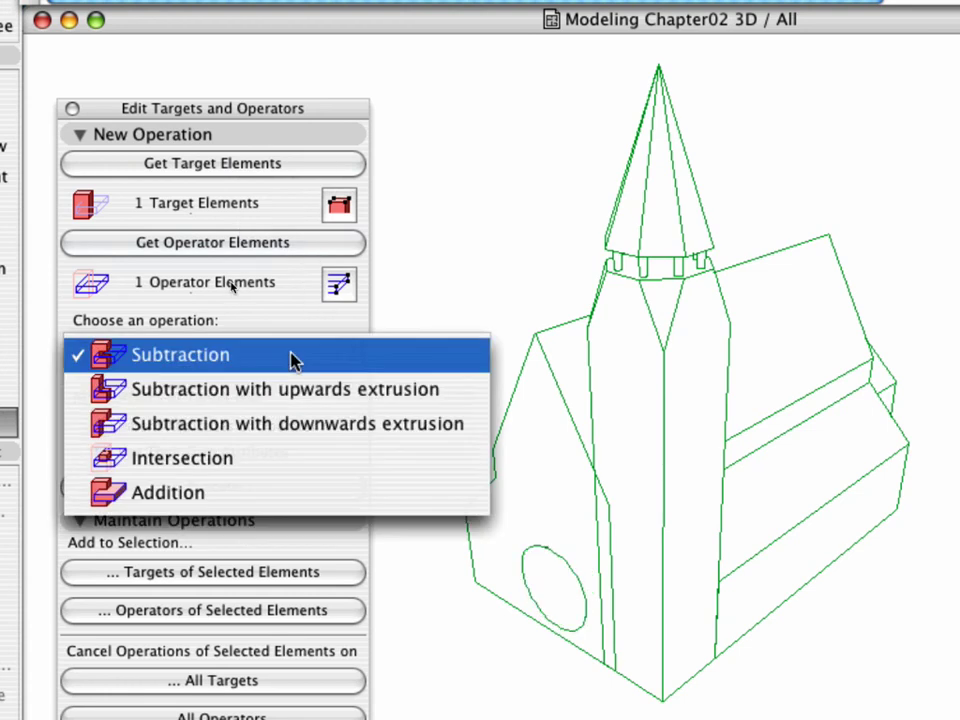
left_click(292, 443)
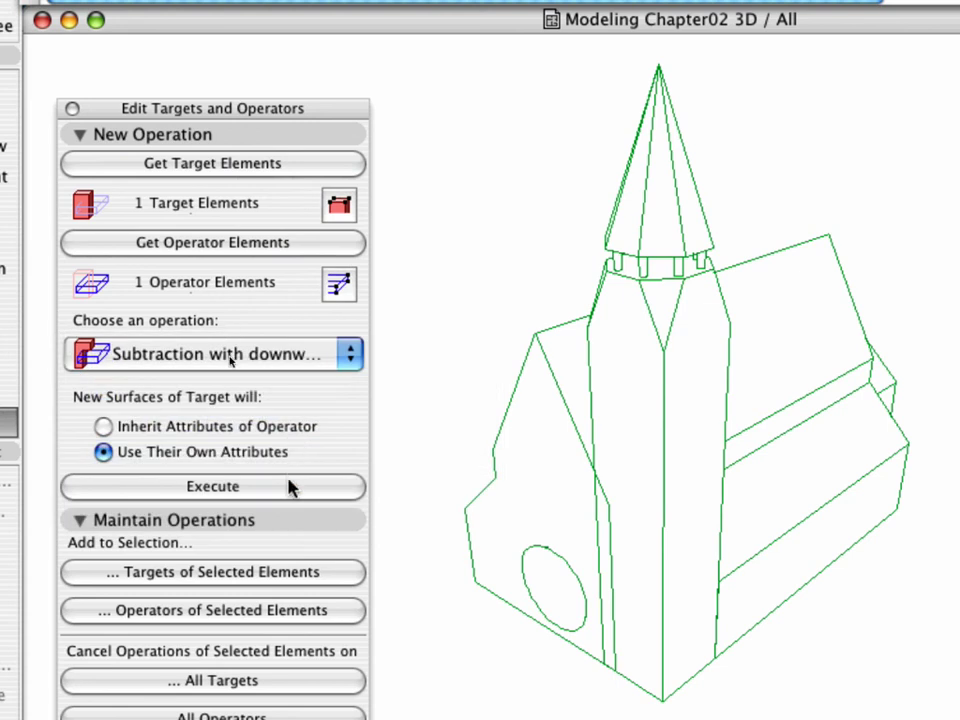